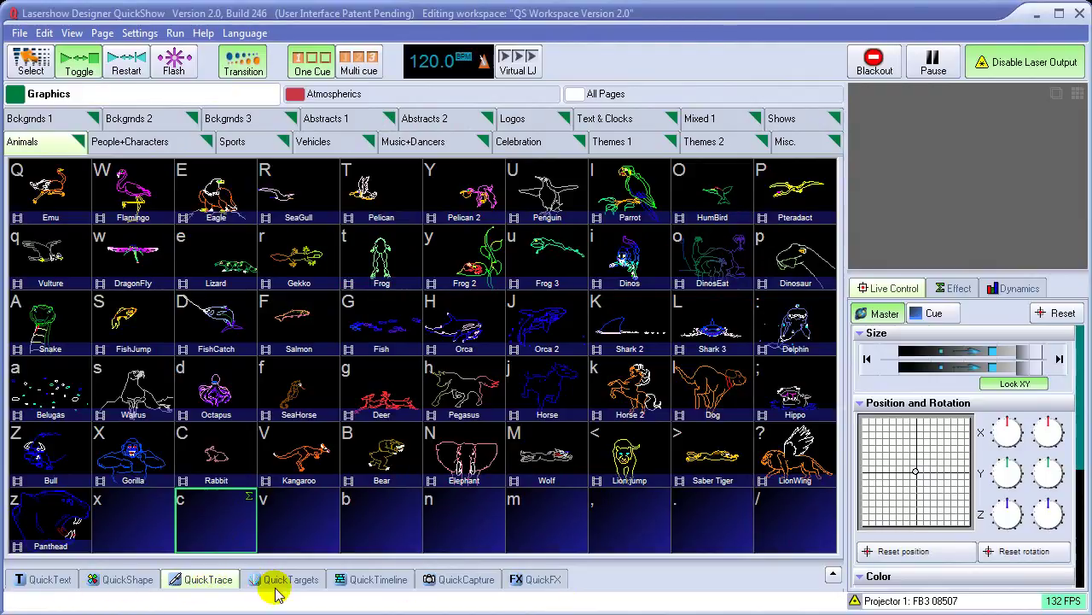
Show the QuickTrace panel with Color separation mode and its tracing hints
{"action": "left_click", "coordinate": [209, 580]}
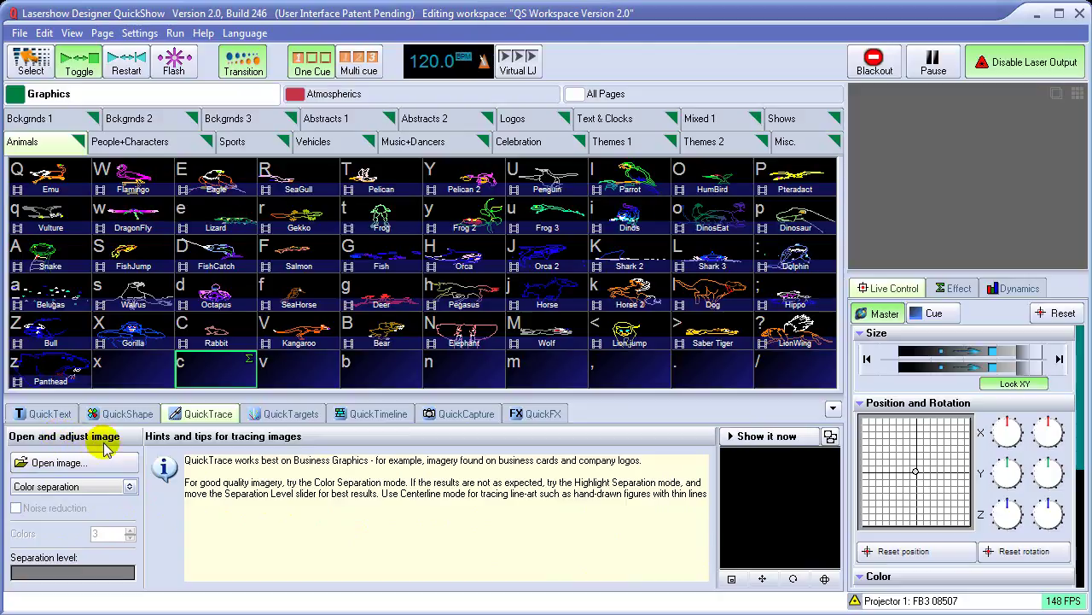
Load SEAWORLD.BMP into QuickTrace for tracing
{"action": "left_click", "coordinate": [53, 465]}
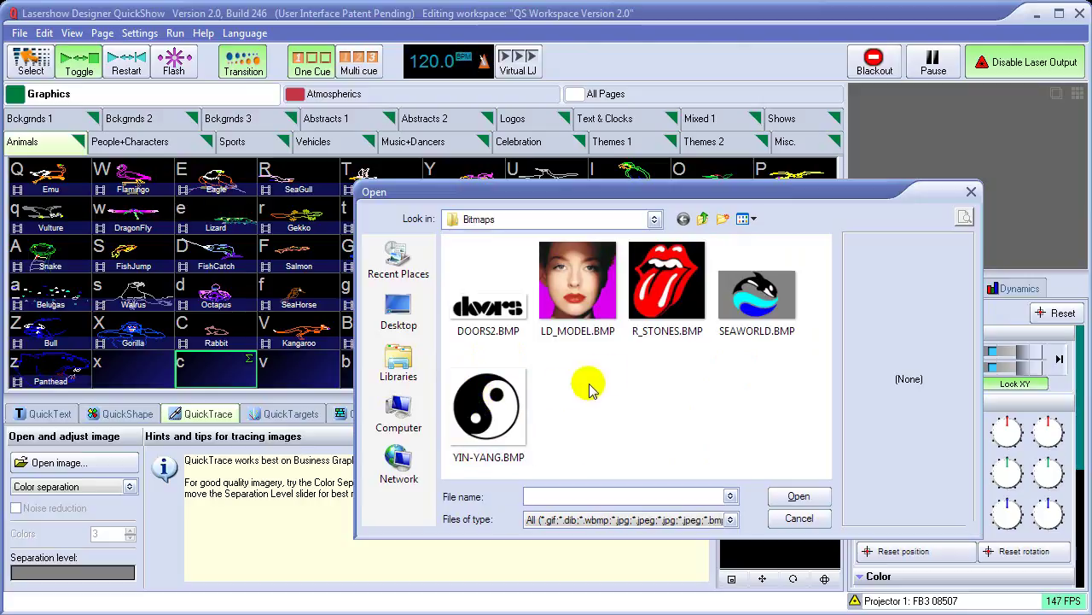
{"action": "left_click", "coordinate": [760, 305]}
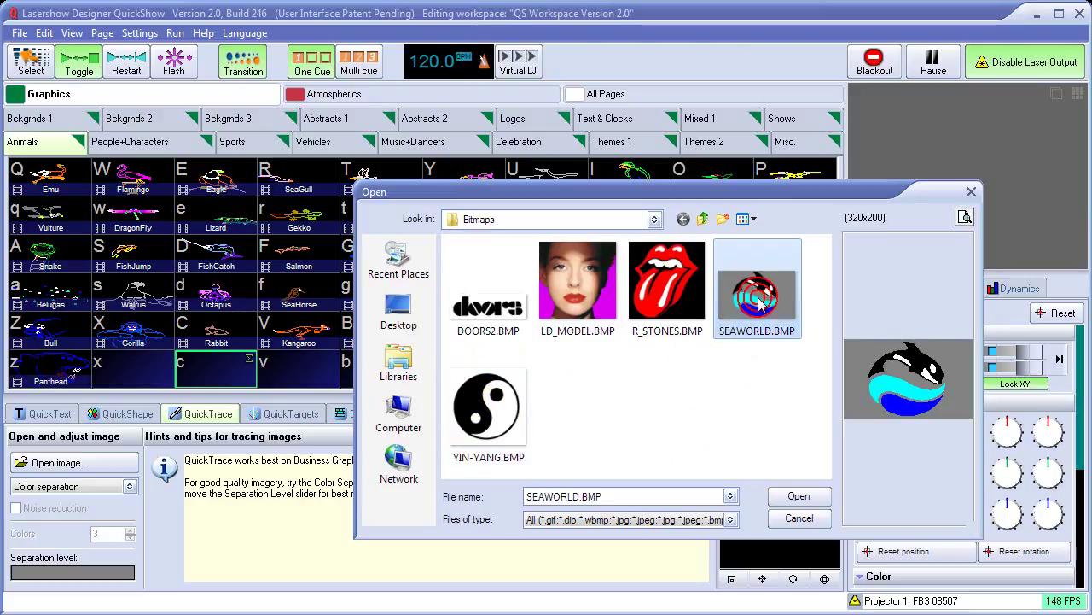
{"action": "left_click", "coordinate": [798, 495]}
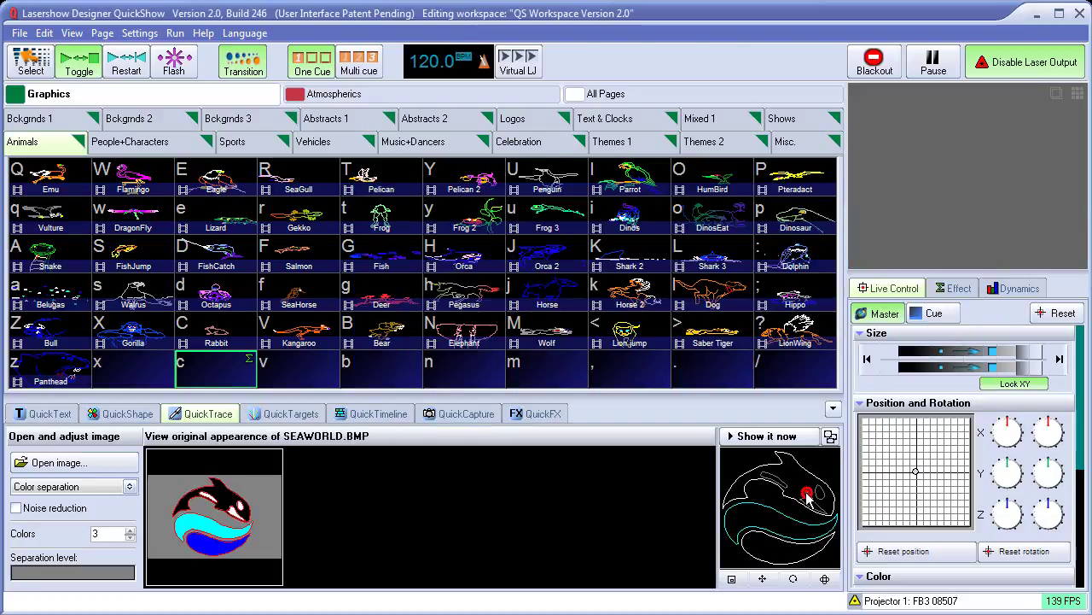
Briefly project the traced orca logo, then store it as a new cue in the / slot
{"action": "left_click", "coordinate": [768, 437]}
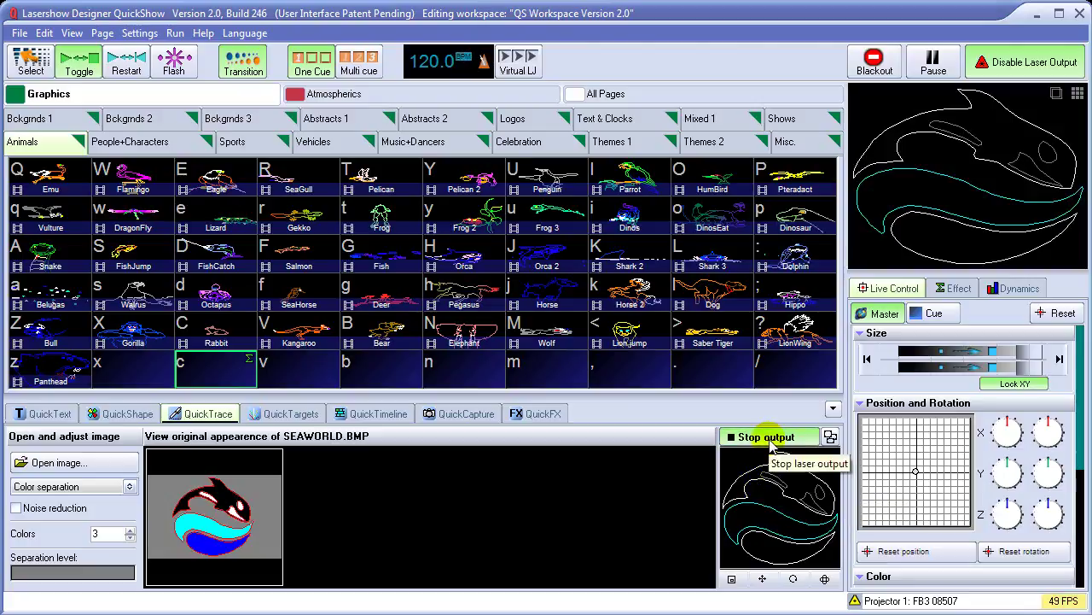
{"action": "left_click", "coordinate": [768, 437]}
{"action": "left_click_drag", "start_coordinate": [776, 510], "coordinate": [794, 386]}
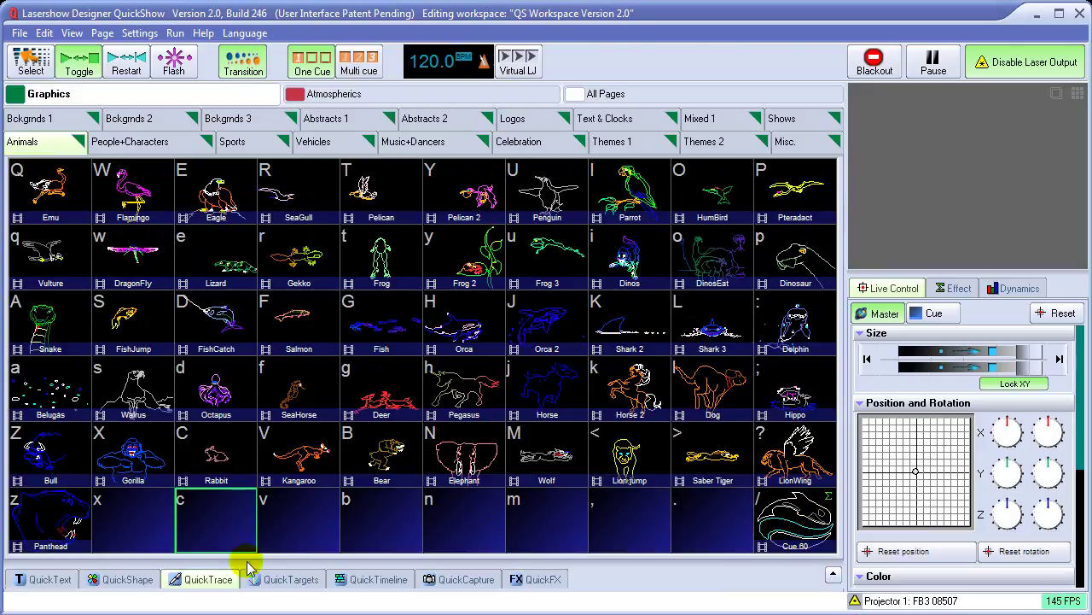
Reopen QuickTrace on SEAWORLD.BMP and change trace colours from 3 to 2, then to 4
{"action": "left_click", "coordinate": [214, 587]}
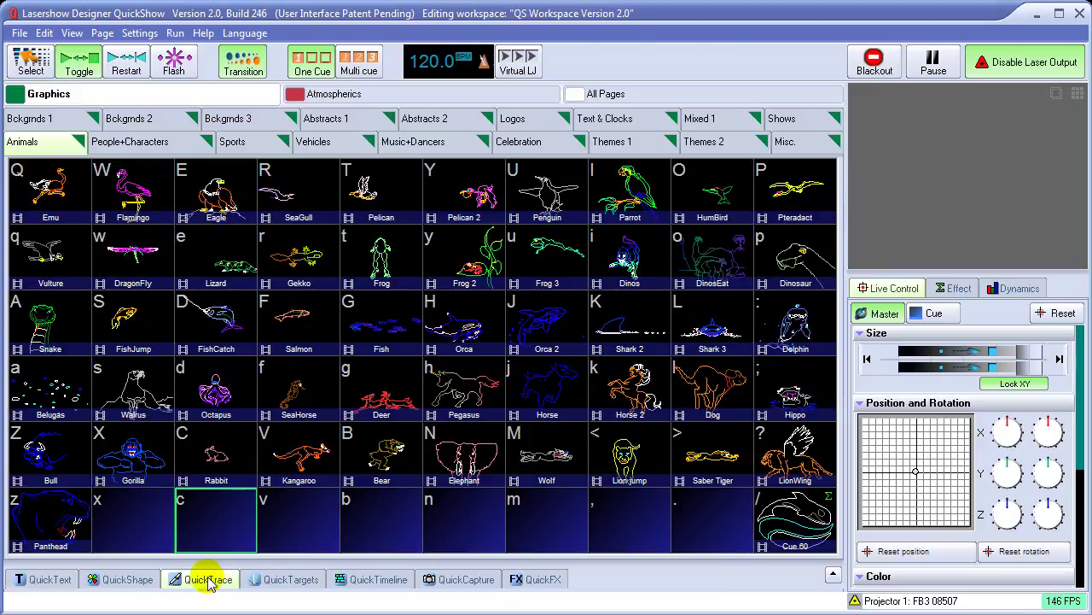
{"action": "left_click", "coordinate": [210, 581]}
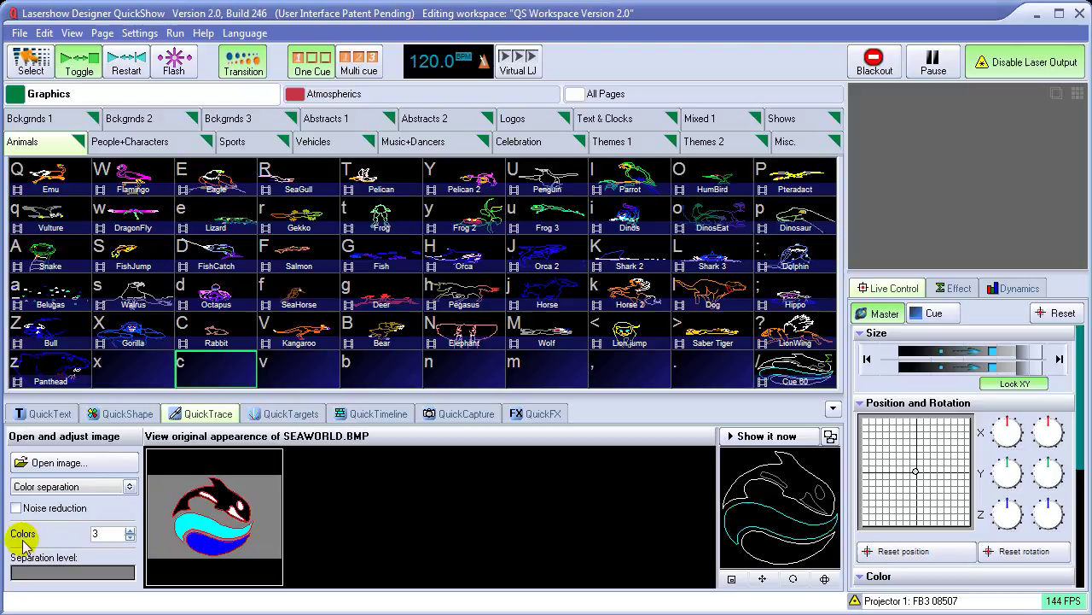
{"action": "left_click", "coordinate": [130, 538]}
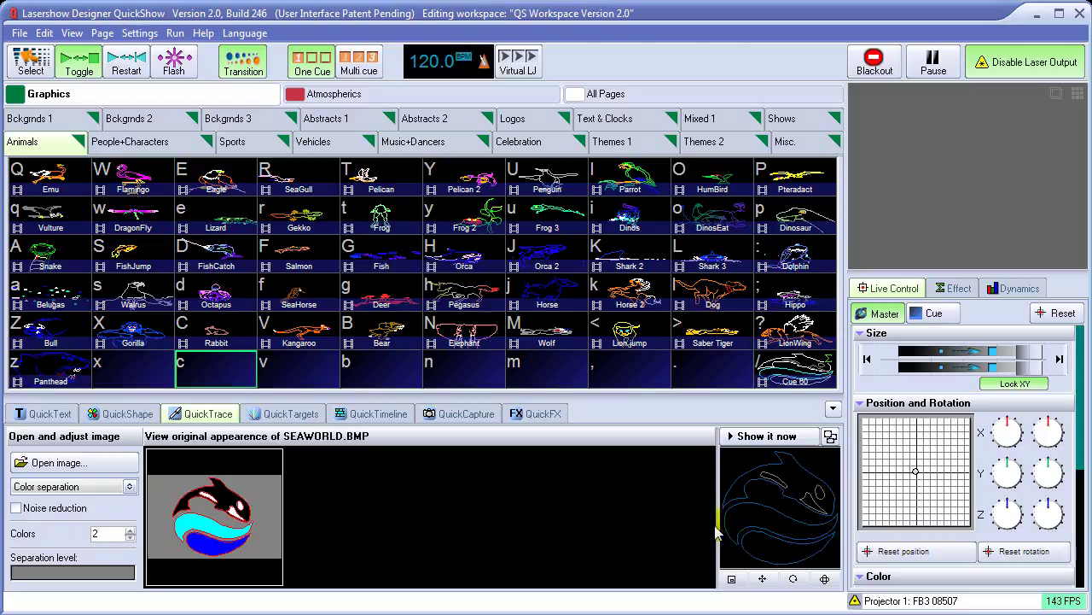
{"action": "left_click", "coordinate": [129, 538]}
{"action": "left_click", "coordinate": [130, 530]}
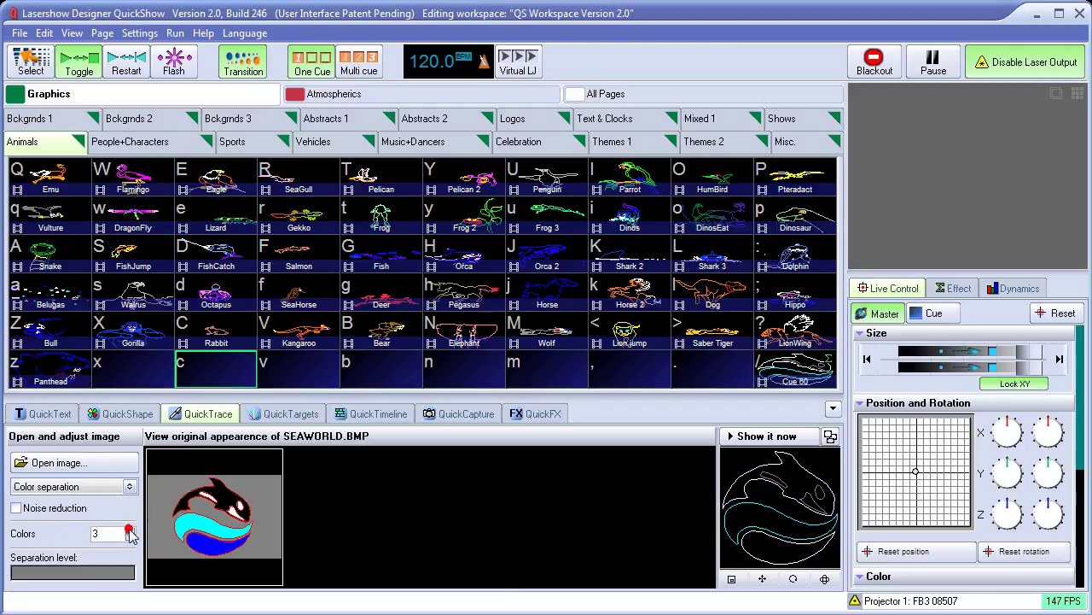
{"action": "left_click", "coordinate": [130, 530]}
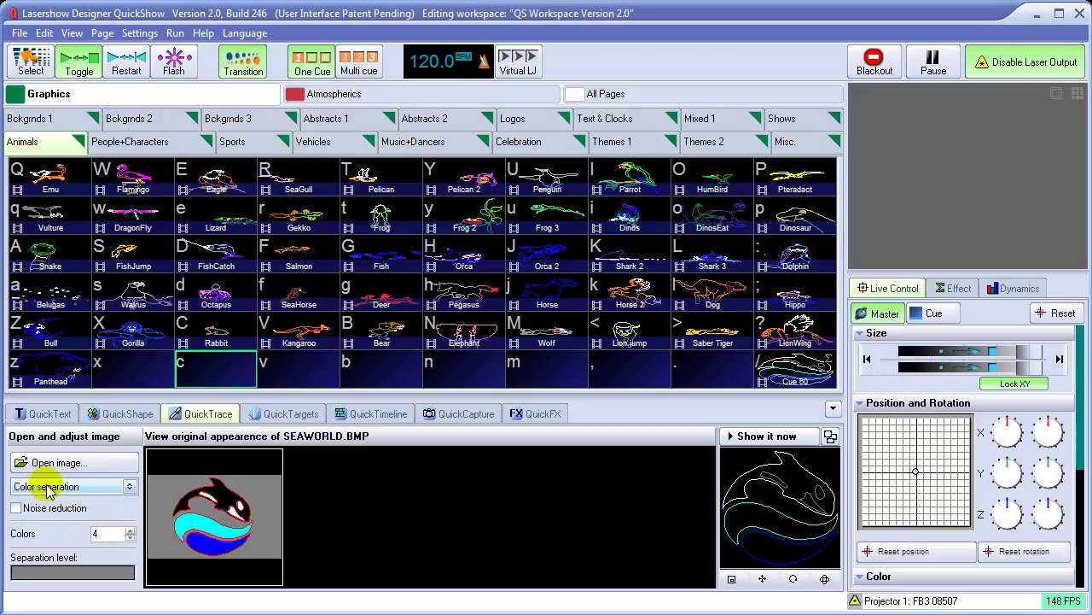
Keep Color separation as the tracing mode
{"action": "left_click", "coordinate": [130, 487]}
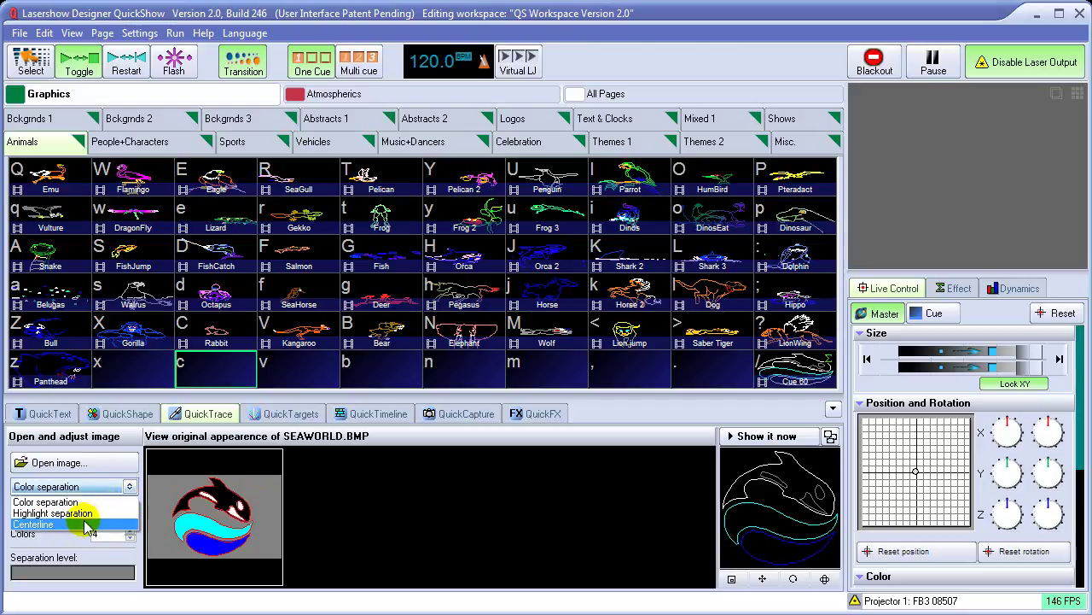
{"action": "left_click", "coordinate": [130, 493]}
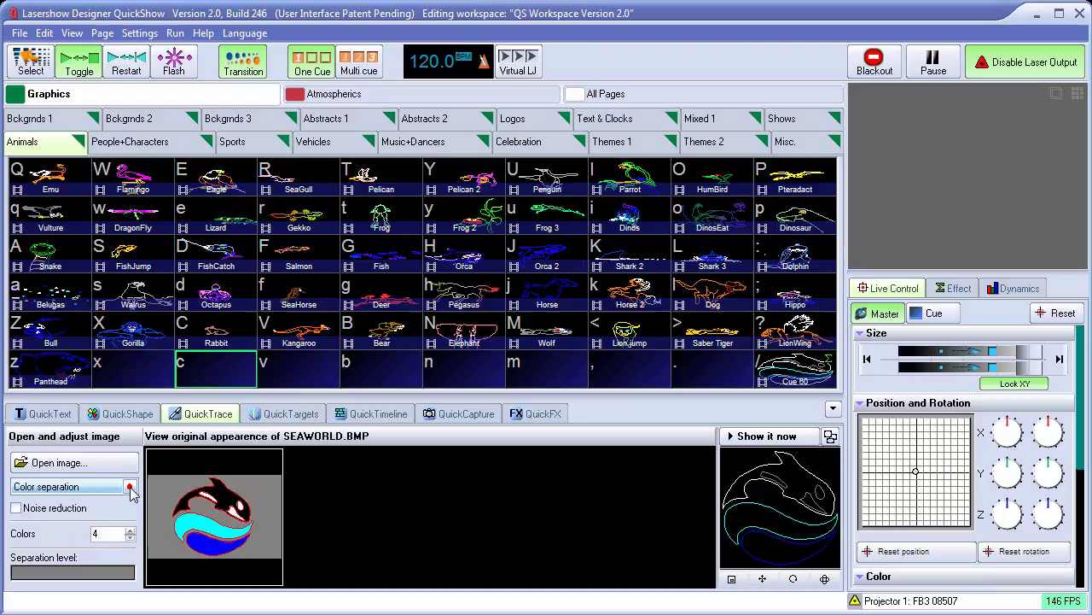
{"action": "left_click", "coordinate": [131, 493]}
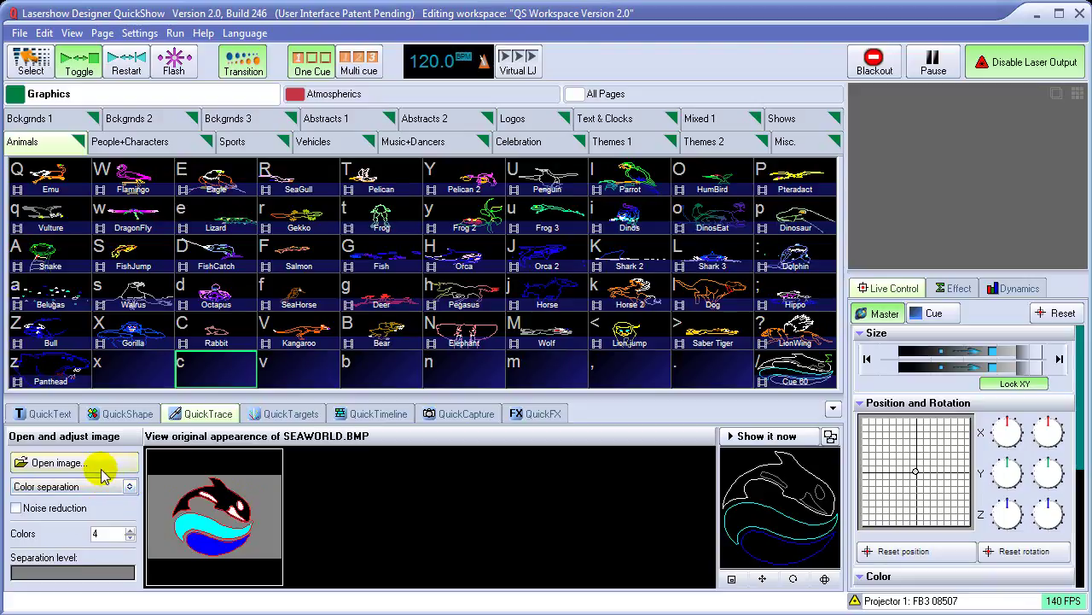
Load R_STONES.BMP and project its traced tongue logo on the lasers
{"action": "left_click", "coordinate": [99, 466]}
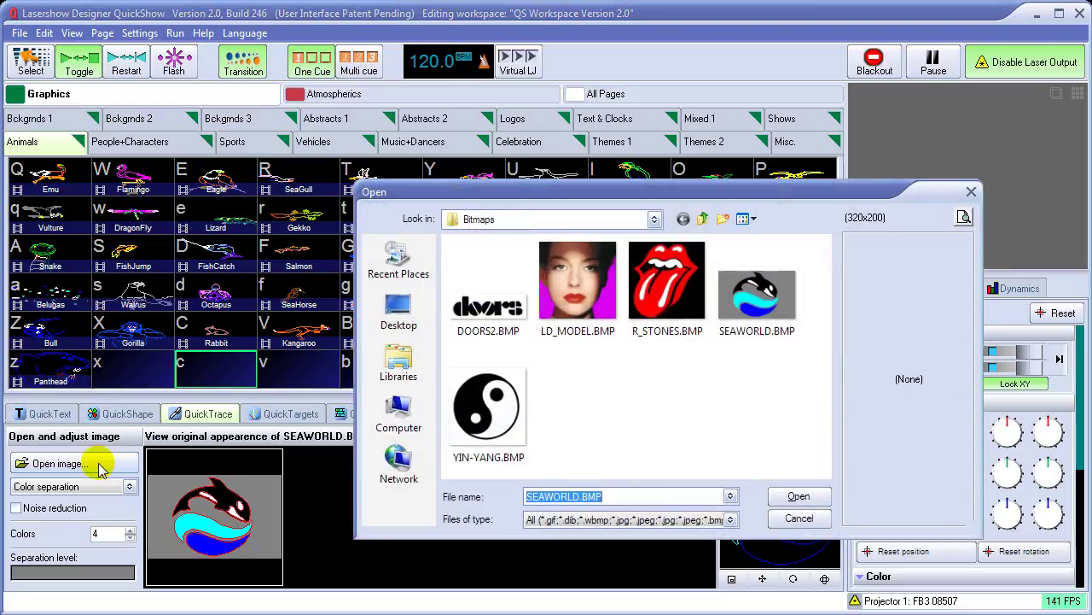
{"action": "left_click", "coordinate": [670, 291]}
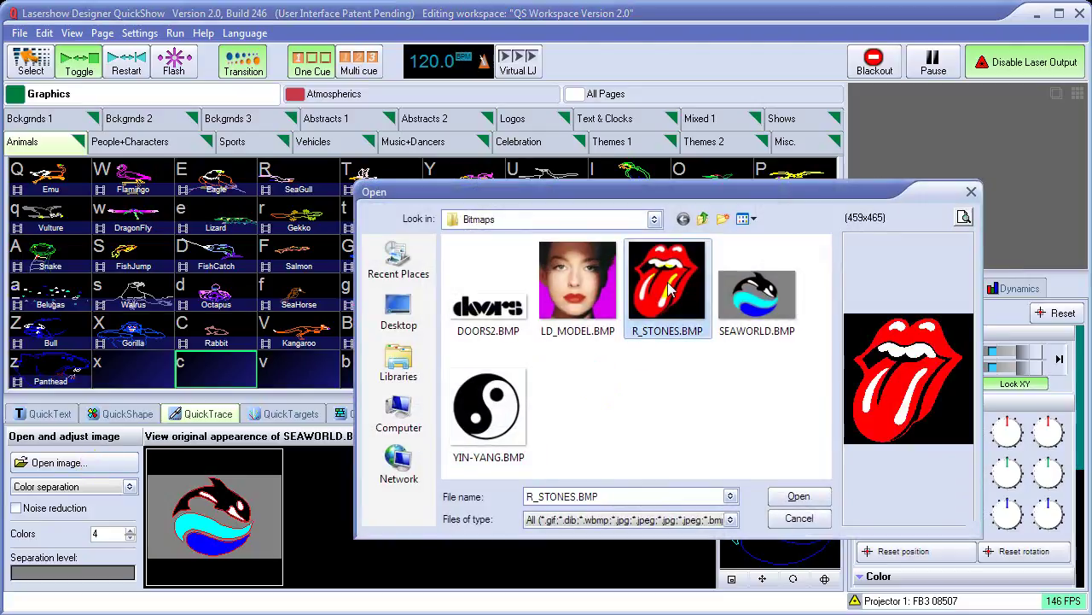
{"action": "left_click", "coordinate": [800, 497]}
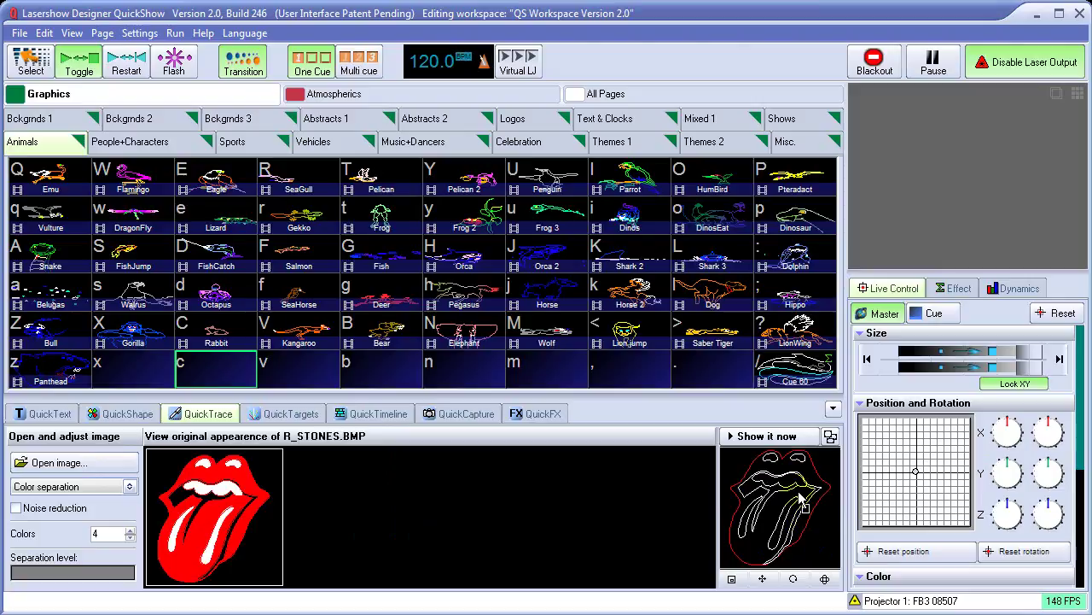
{"action": "left_click", "coordinate": [780, 436]}
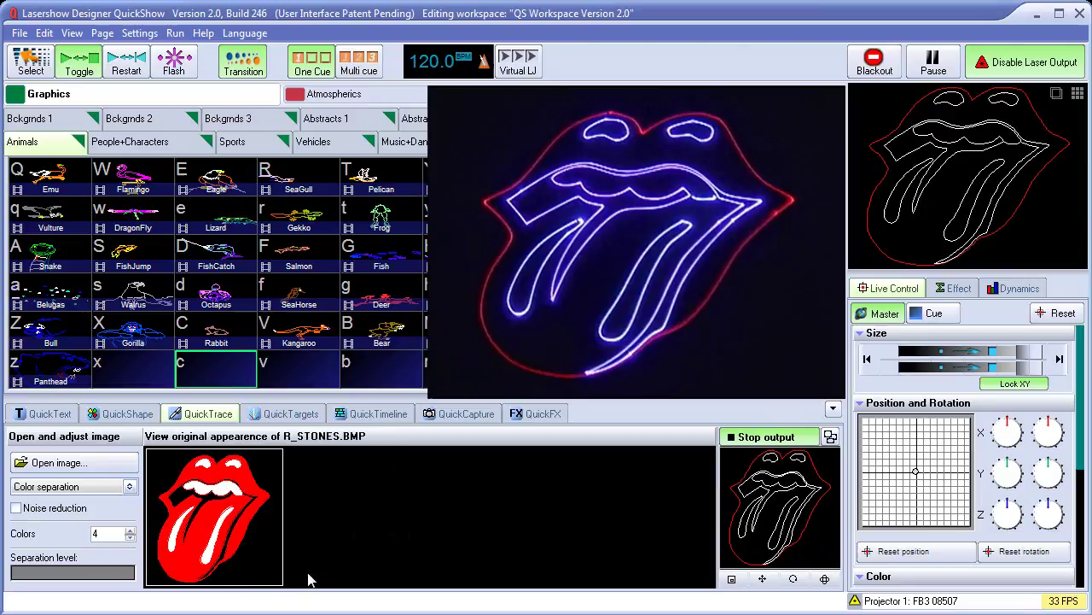
Load DOORS2.BMP so its traced logo projects live instead
{"action": "left_click", "coordinate": [80, 464]}
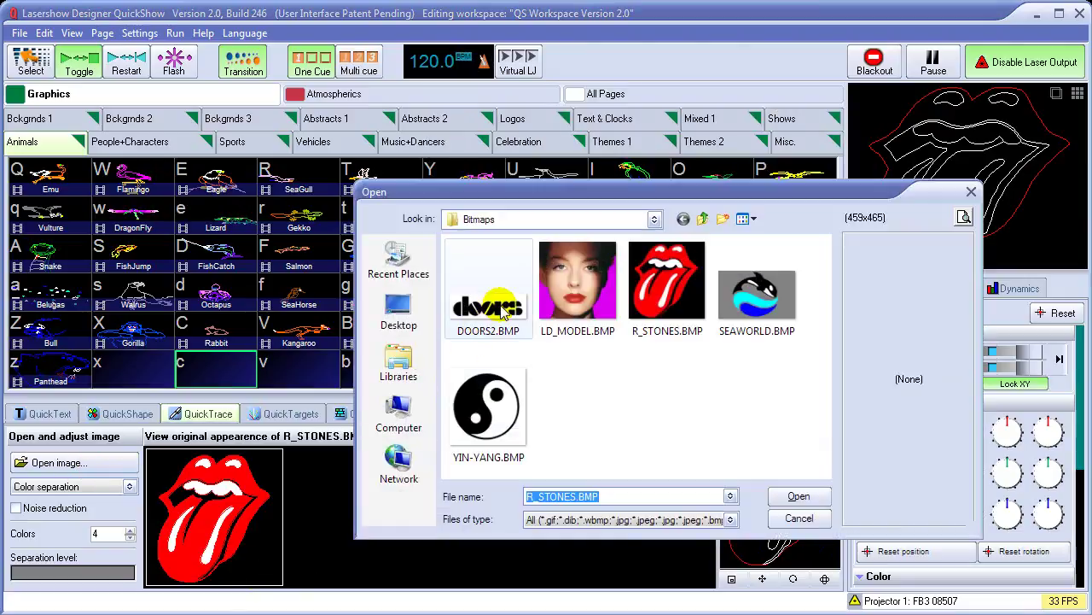
{"action": "left_click", "coordinate": [502, 312]}
{"action": "left_click", "coordinate": [785, 495]}
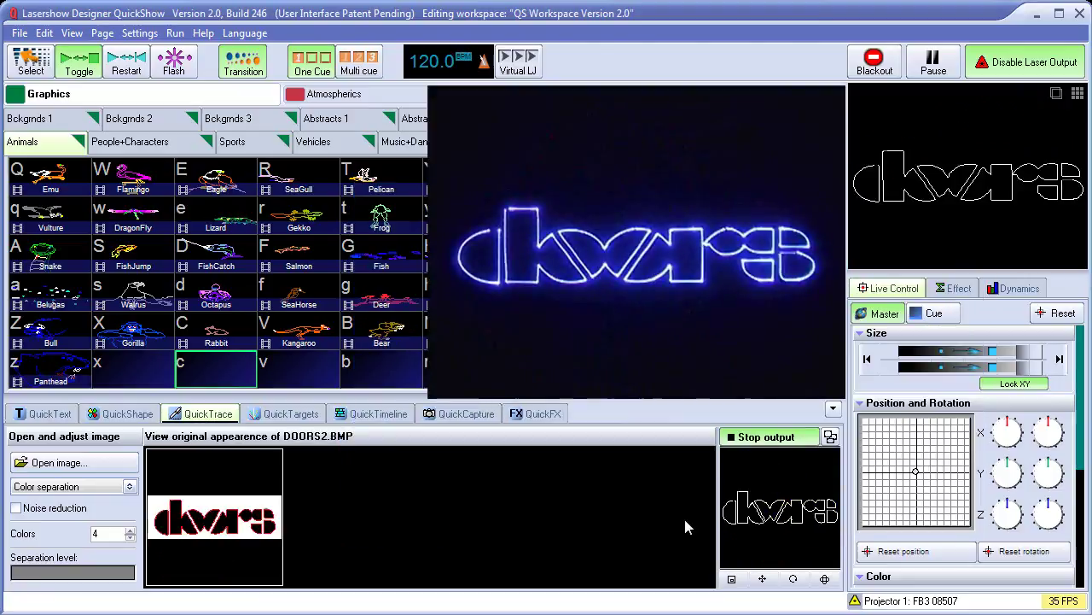
{"action": "left_click", "coordinate": [68, 467]}
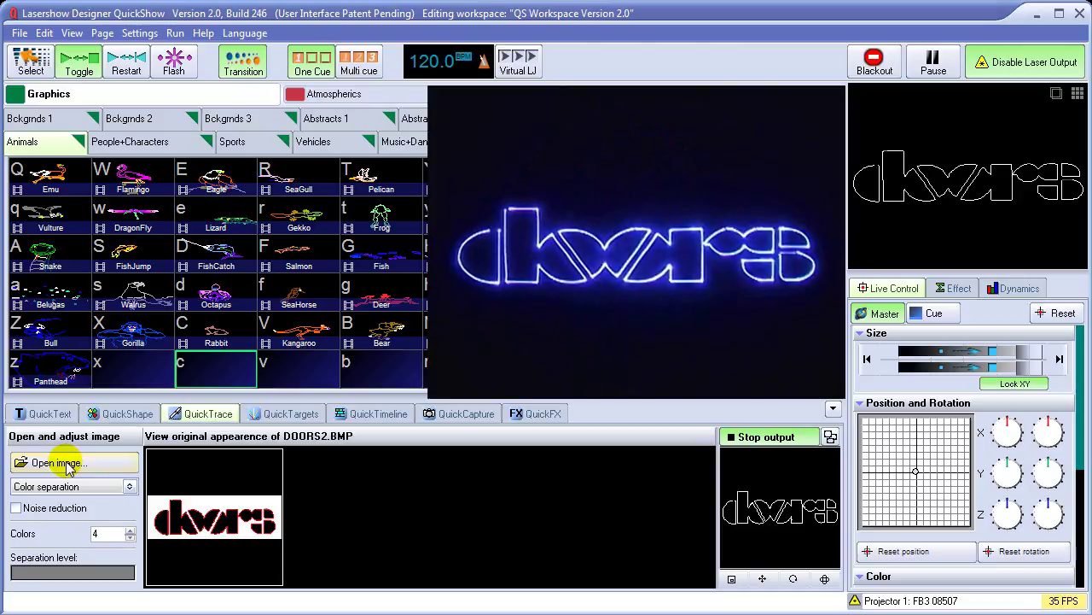
Load the LD_MODEL.BMP portrait for tracing
{"action": "left_click", "coordinate": [68, 468]}
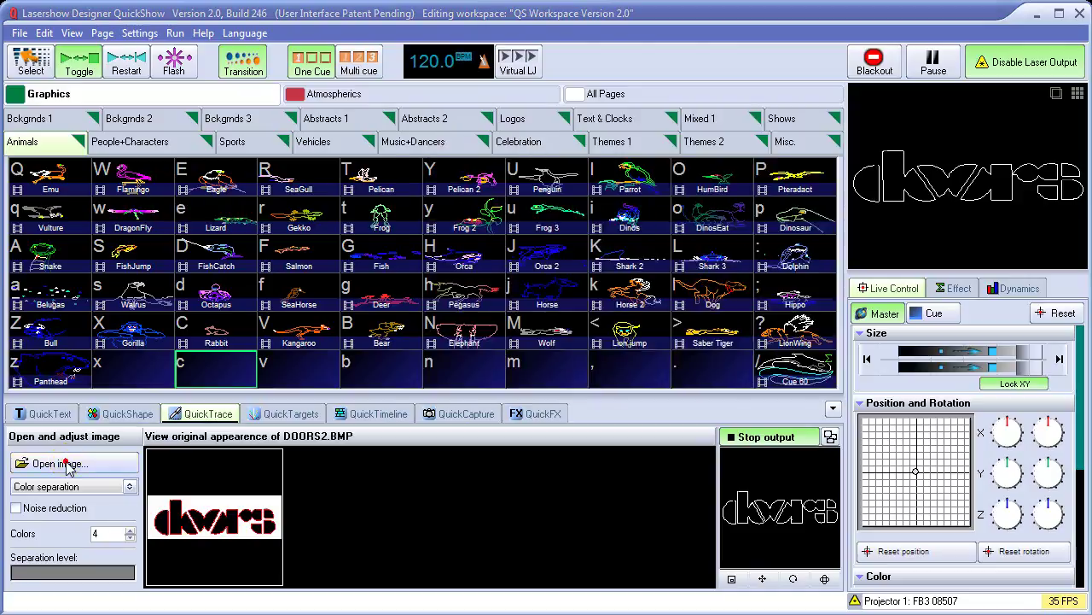
{"action": "left_click", "coordinate": [571, 287]}
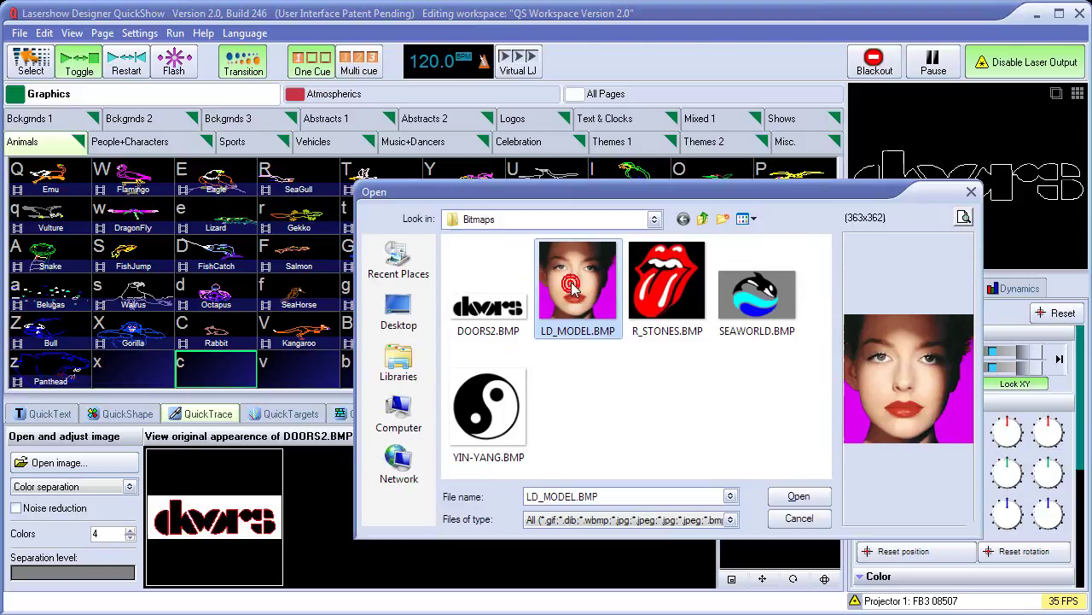
{"action": "left_click", "coordinate": [799, 497]}
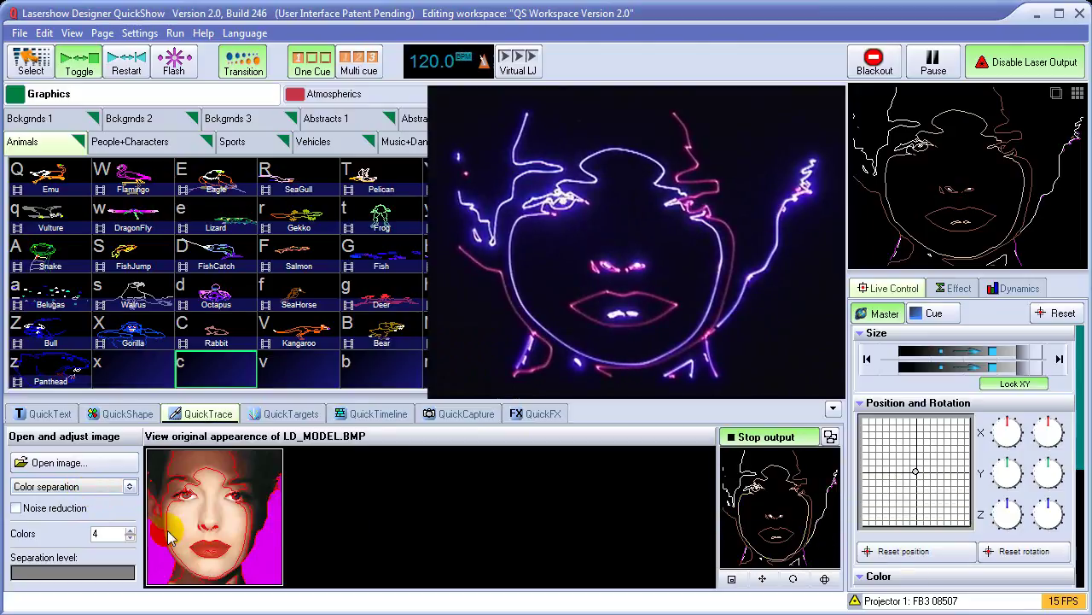
Try trace colour counts from 2 up to 7, settling back on 4
{"action": "left_click", "coordinate": [130, 537]}
{"action": "left_click", "coordinate": [129, 536]}
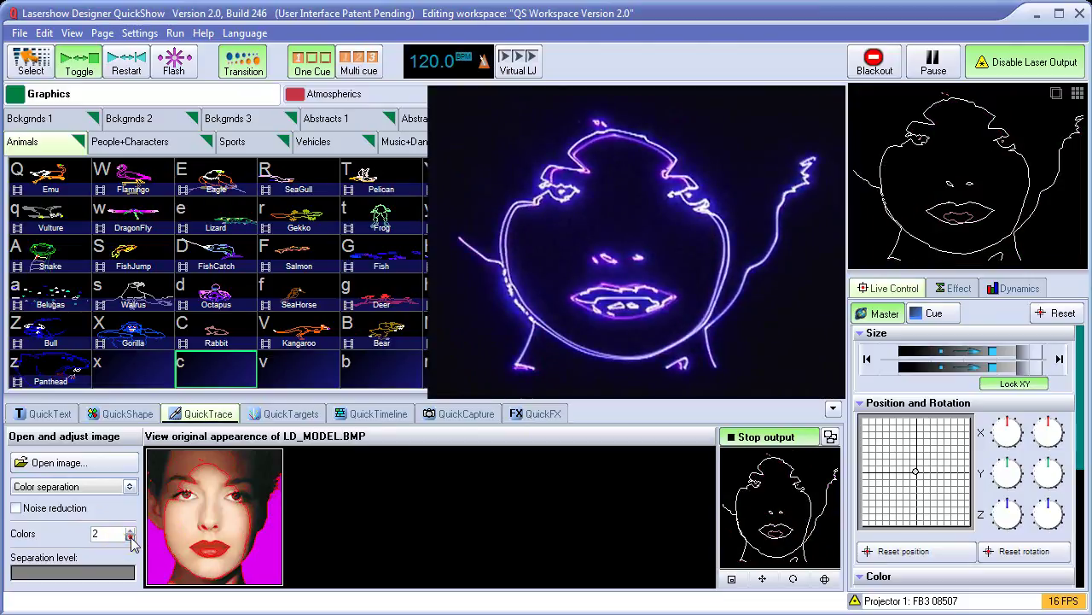
{"action": "left_click", "coordinate": [132, 534]}
{"action": "left_click", "coordinate": [130, 530]}
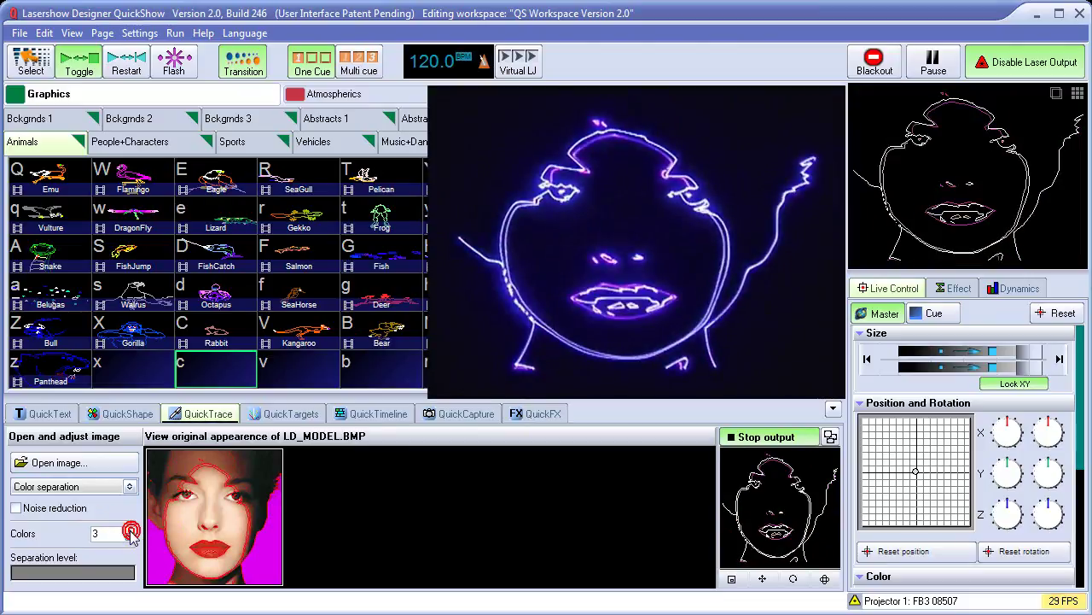
{"action": "left_click", "coordinate": [130, 530]}
{"action": "left_click", "coordinate": [130, 530]}
{"action": "left_click", "coordinate": [130, 530]}
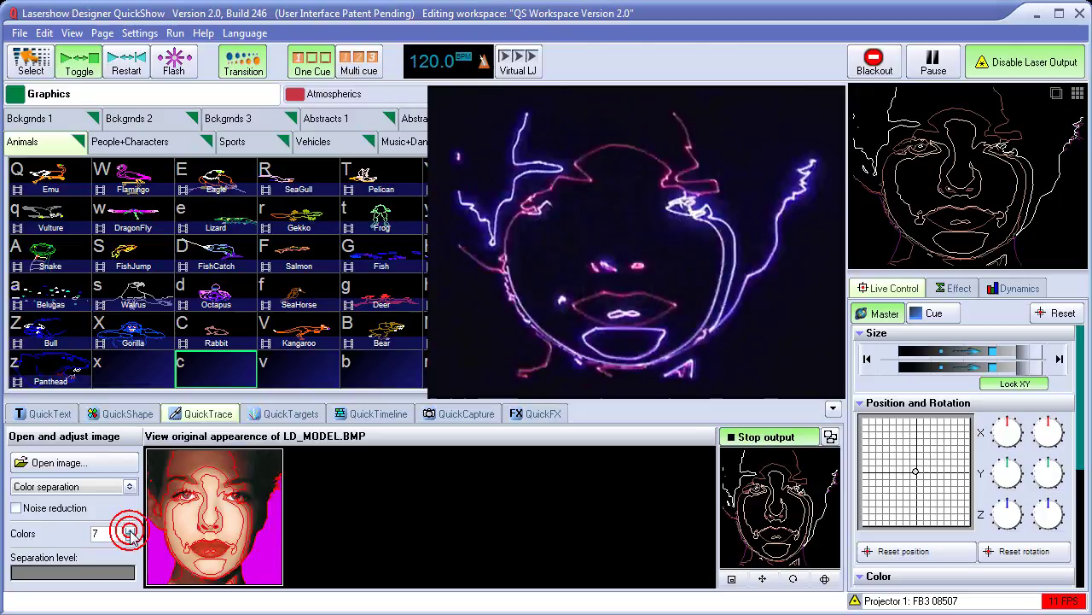
{"action": "left_click", "coordinate": [129, 530]}
{"action": "left_click", "coordinate": [130, 537]}
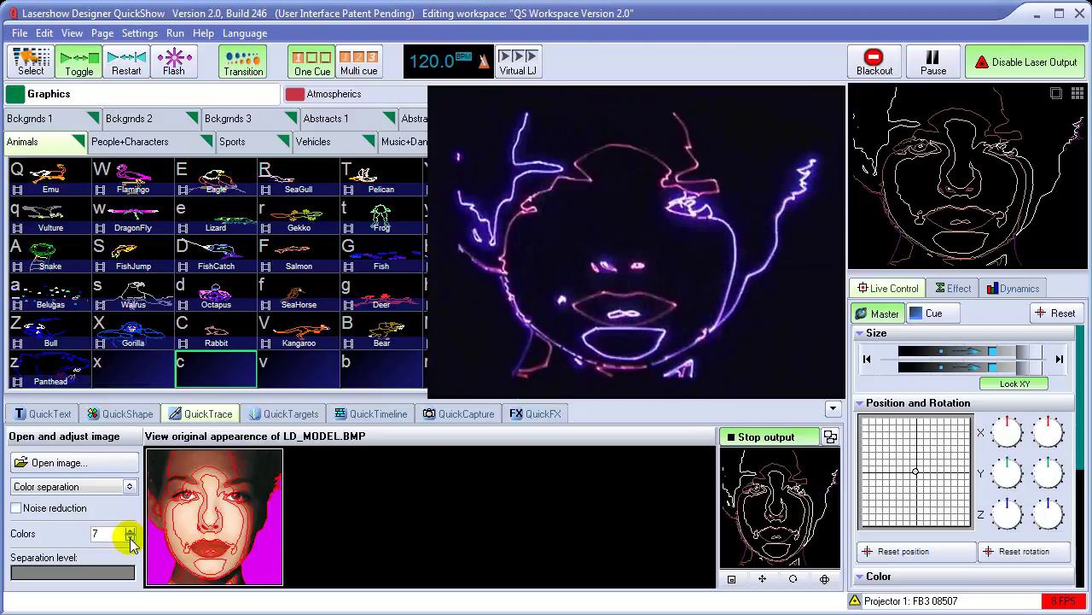
{"action": "left_click", "coordinate": [130, 537]}
{"action": "left_click", "coordinate": [130, 537]}
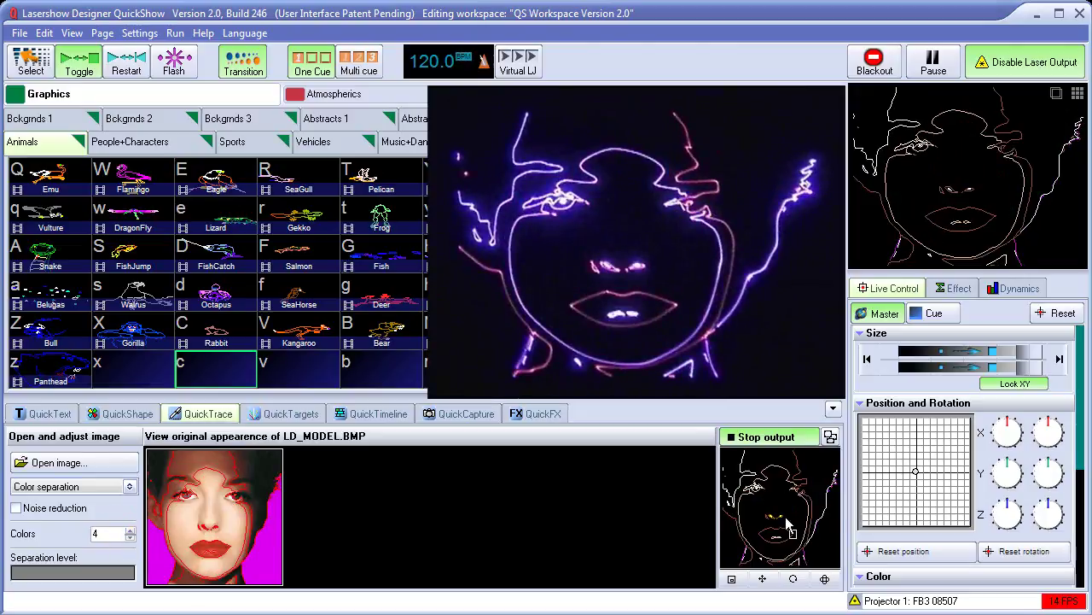
Switch to Highlight separation and lower the separation level from 160 to about 122
{"action": "left_click", "coordinate": [116, 486]}
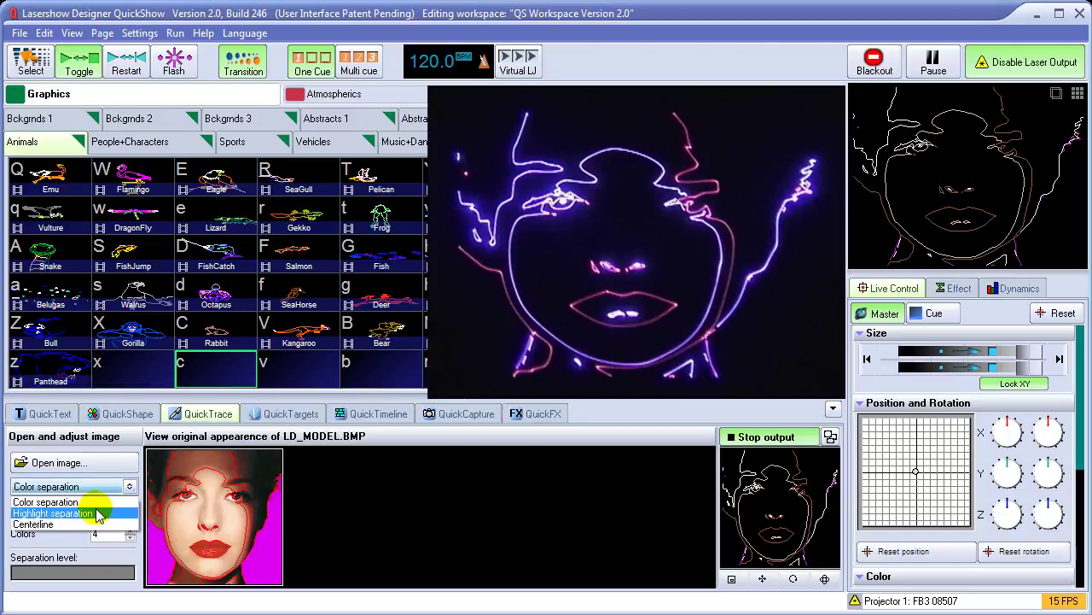
{"action": "left_click", "coordinate": [53, 513]}
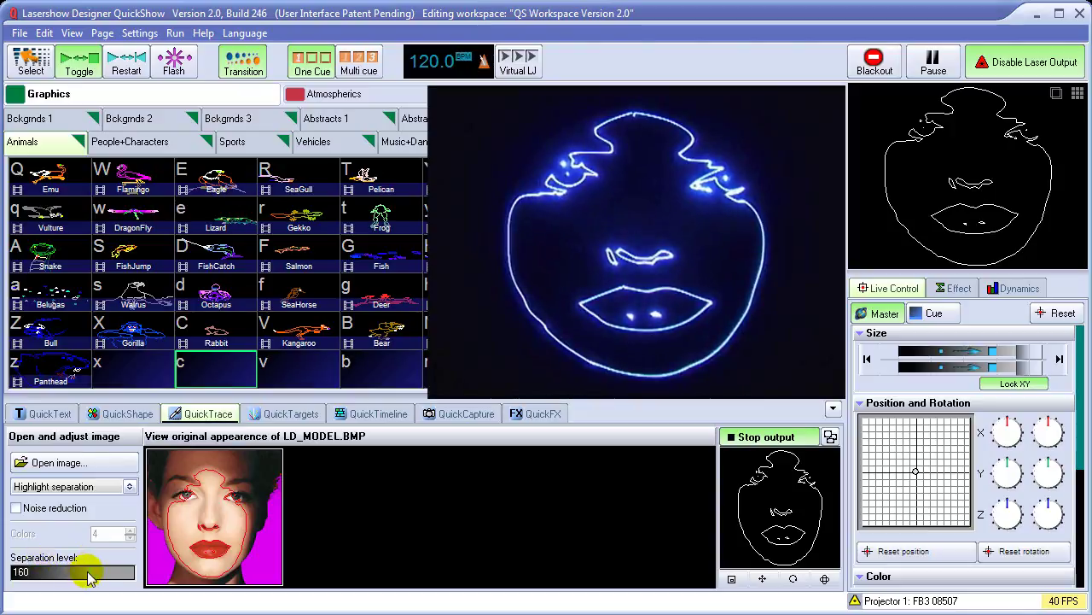
{"action": "mouse_move", "coordinate": [89, 578]}
{"action": "left_mouse_down"}
{"action": "mouse_move", "coordinate": [24, 582]}
{"action": "mouse_move", "coordinate": [137, 570]}
{"action": "mouse_move", "coordinate": [66, 574]}
{"action": "mouse_move", "coordinate": [77, 572]}
{"action": "left_mouse_up"}
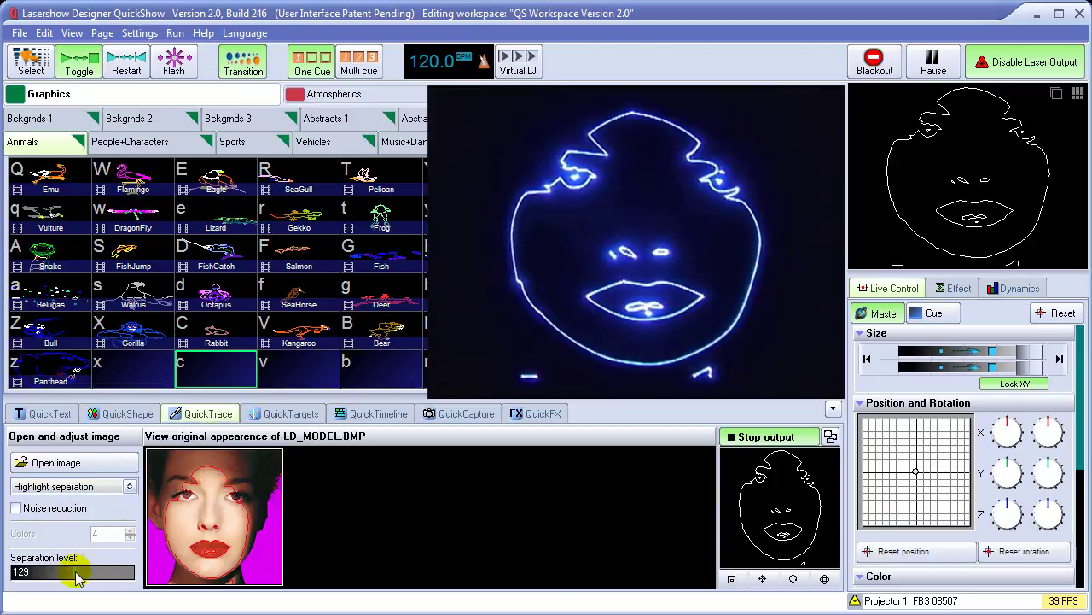
{"action": "mouse_move", "coordinate": [75, 578]}
{"action": "left_mouse_down"}
{"action": "mouse_move", "coordinate": [34, 579]}
{"action": "mouse_move", "coordinate": [72, 581]}
{"action": "left_mouse_up"}
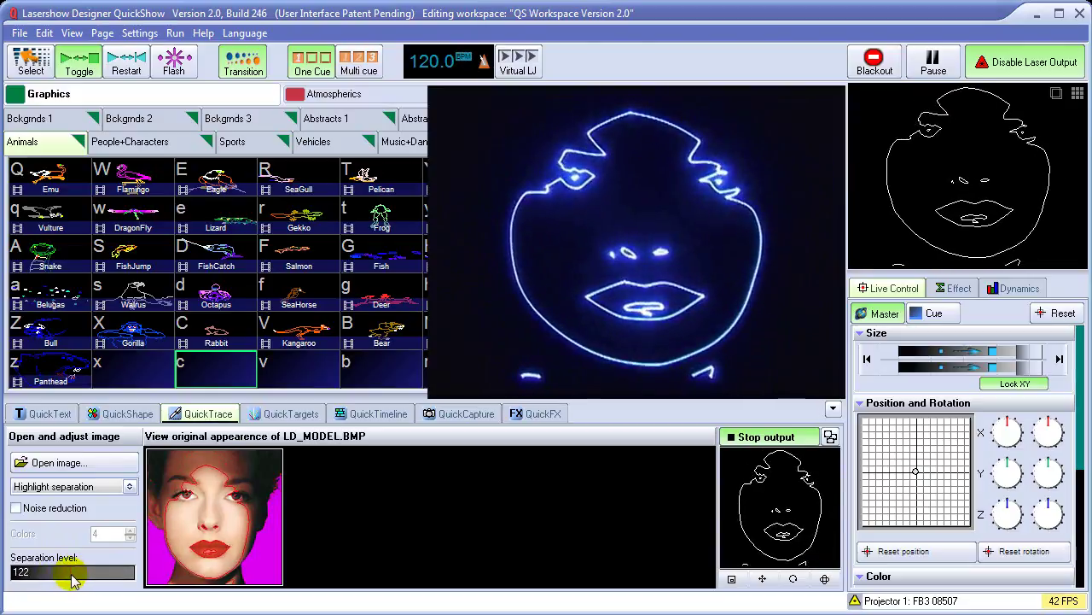
Turn on Noise reduction and try Color separation with 2 colours
{"action": "left_click", "coordinate": [16, 508]}
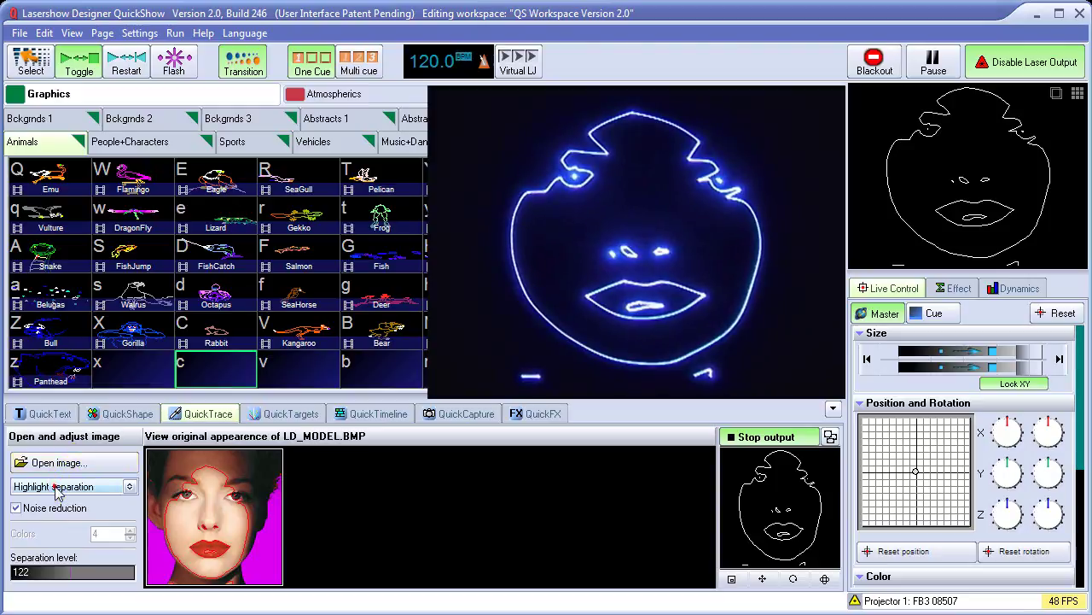
{"action": "left_click", "coordinate": [49, 486]}
{"action": "left_click", "coordinate": [58, 502]}
{"action": "left_click", "coordinate": [129, 536]}
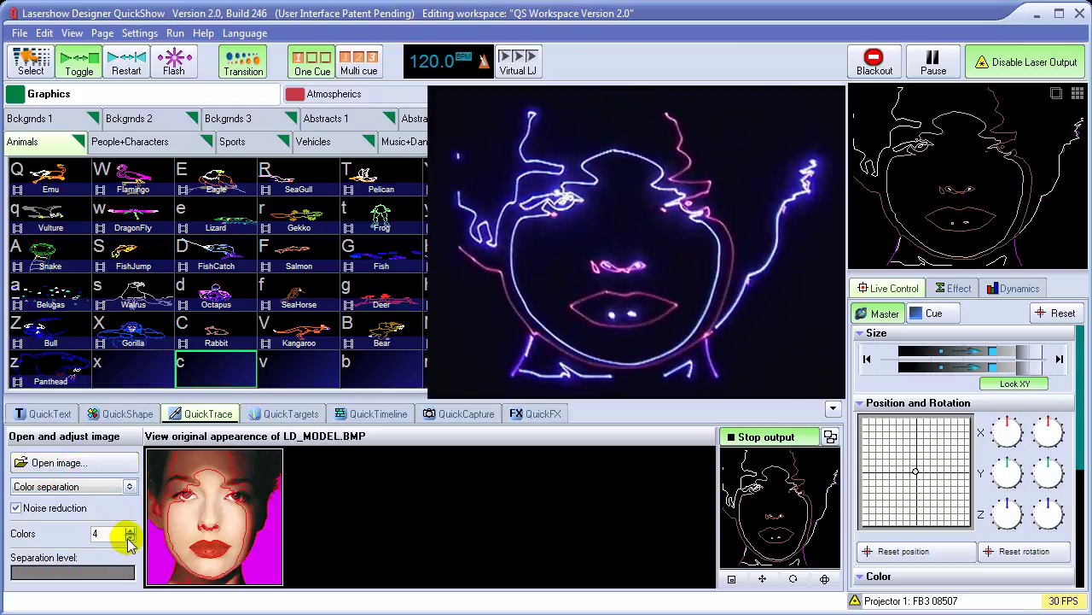
{"action": "left_click", "coordinate": [129, 537]}
Return to Highlight separation at level 138 and store the face trace as a new cue
{"action": "left_click", "coordinate": [49, 486]}
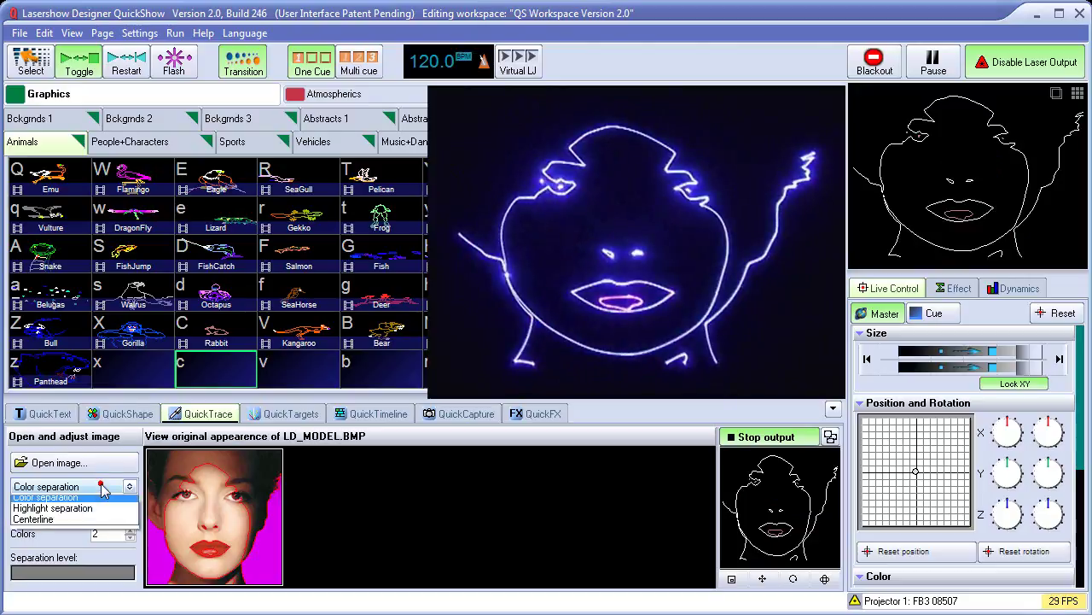
{"action": "left_click", "coordinate": [79, 510]}
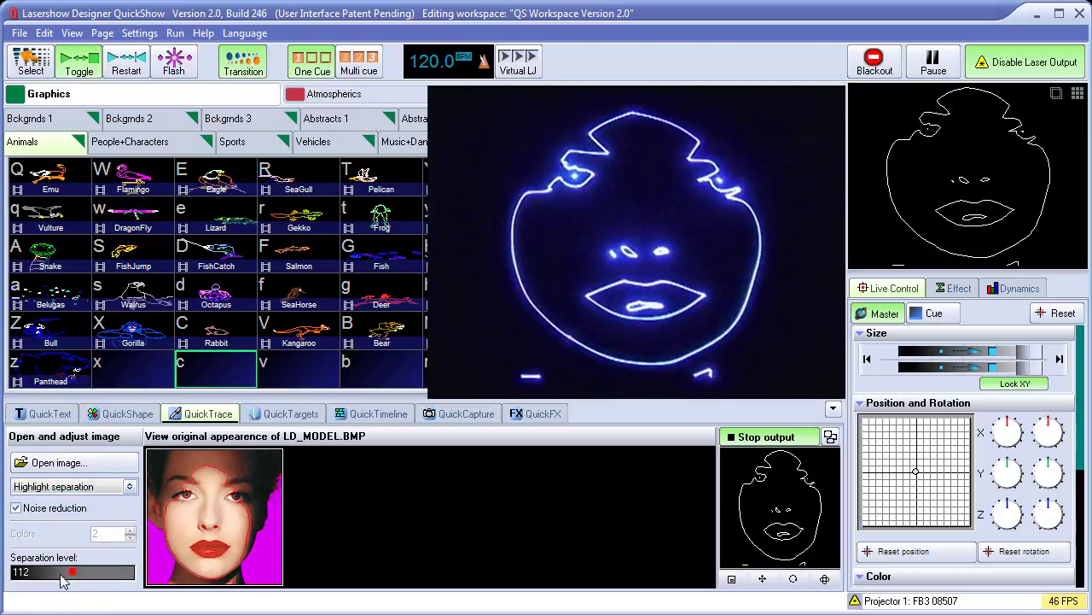
{"action": "left_click_drag", "start_coordinate": [48, 572], "coordinate": [94, 571]}
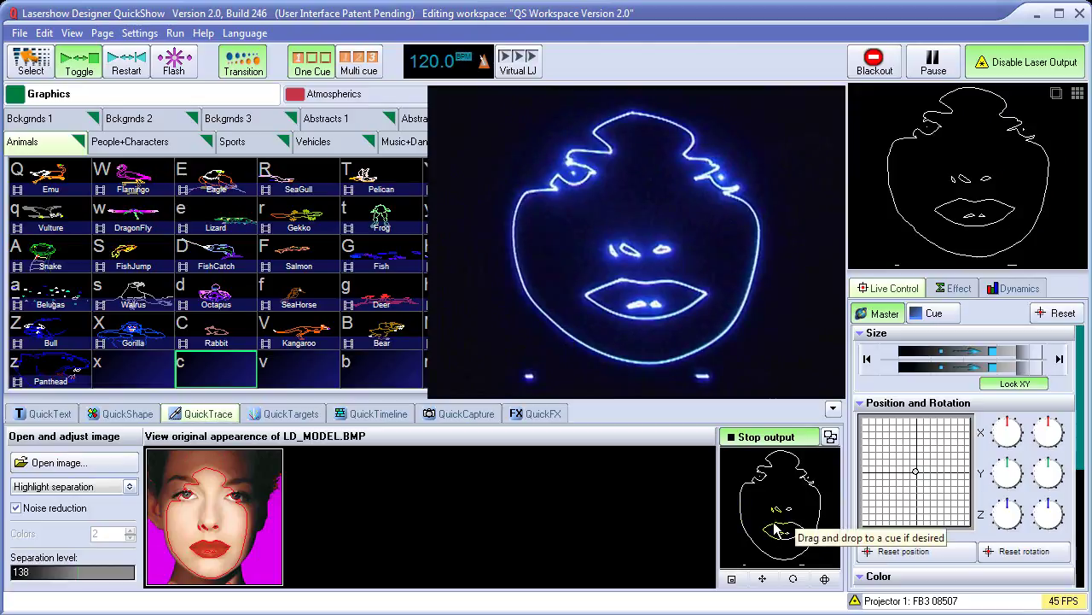
{"action": "left_click_drag", "start_coordinate": [777, 530], "coordinate": [719, 384]}
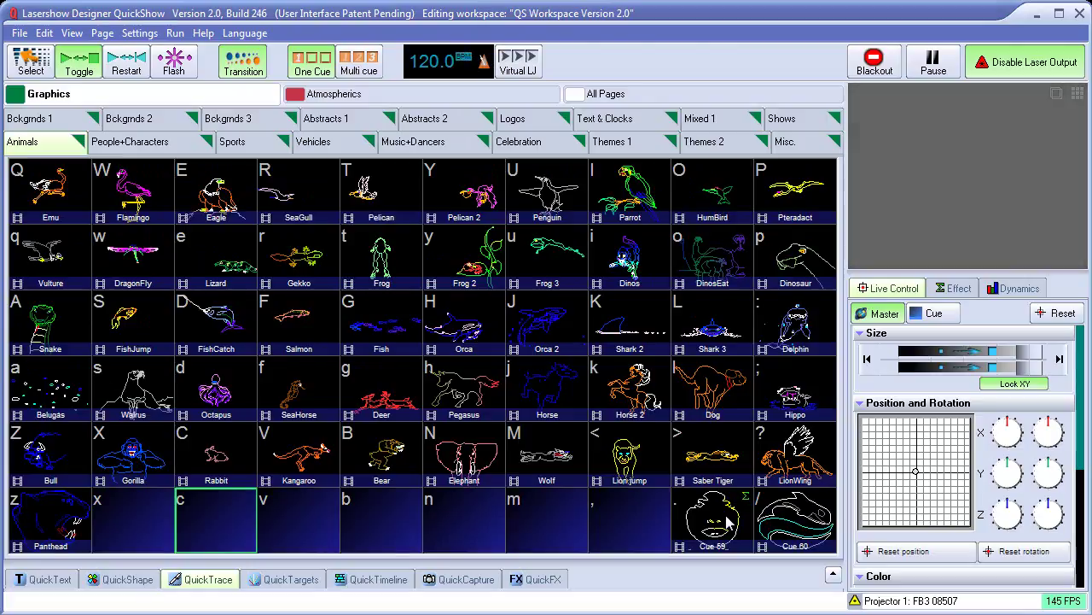
{"action": "left_click", "coordinate": [208, 582]}
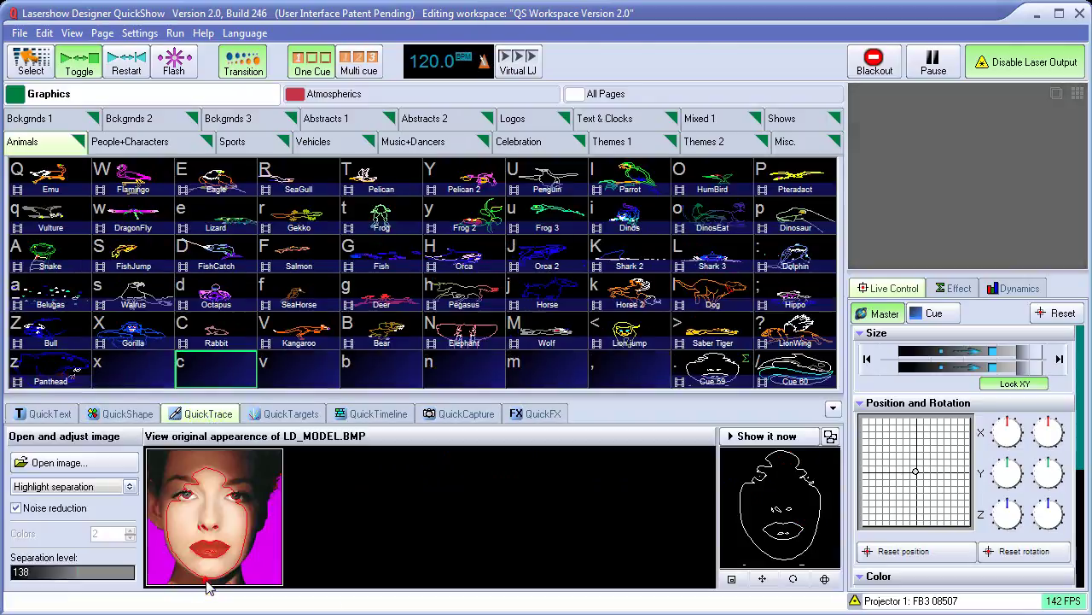
Load R_STONES.BMP into QuickTrace
{"action": "left_click", "coordinate": [68, 466]}
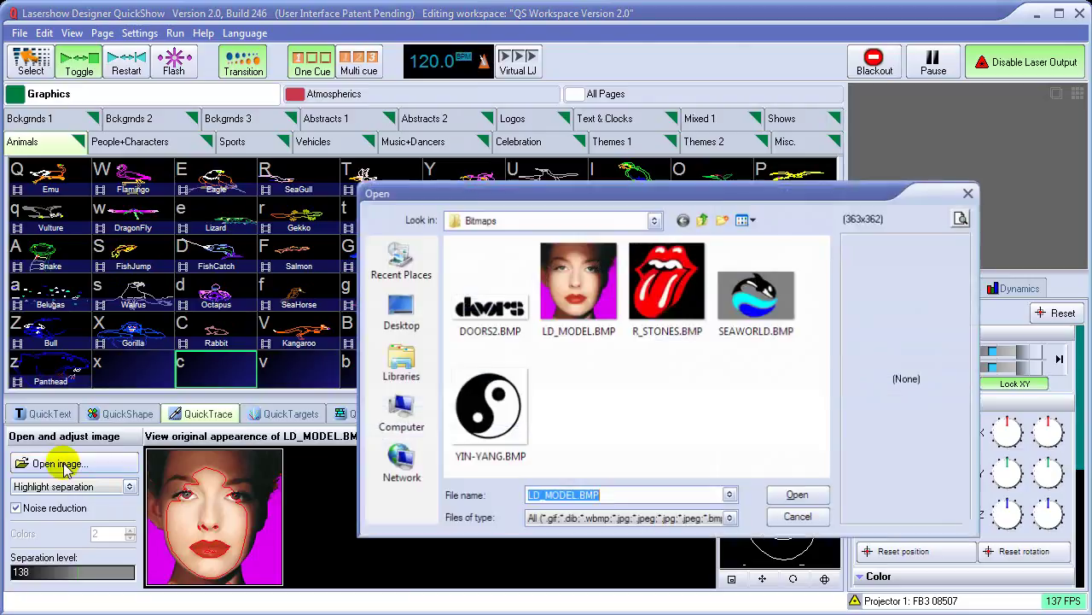
{"action": "left_click", "coordinate": [672, 295]}
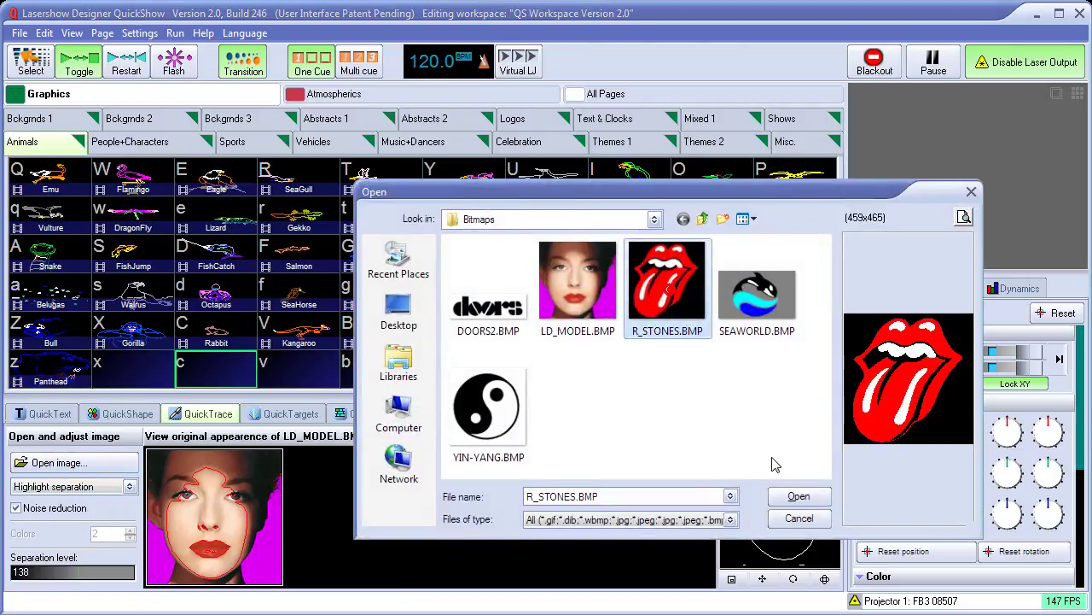
{"action": "left_click", "coordinate": [799, 497]}
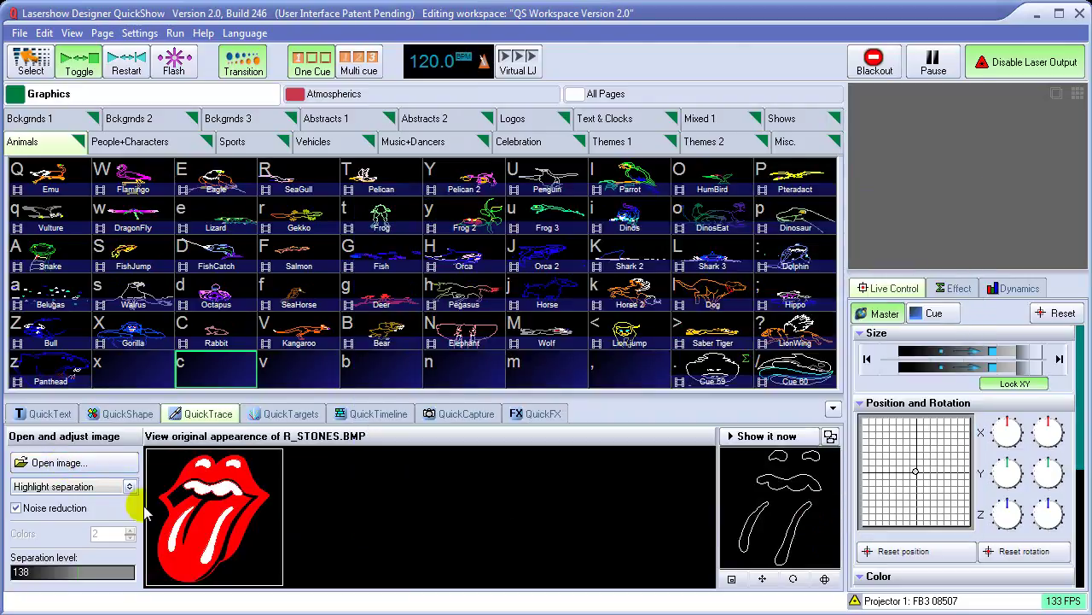
Trace it with Color separation at 3 colours and store it in the ',' cue cell
{"action": "left_click", "coordinate": [128, 486]}
{"action": "left_click", "coordinate": [94, 502]}
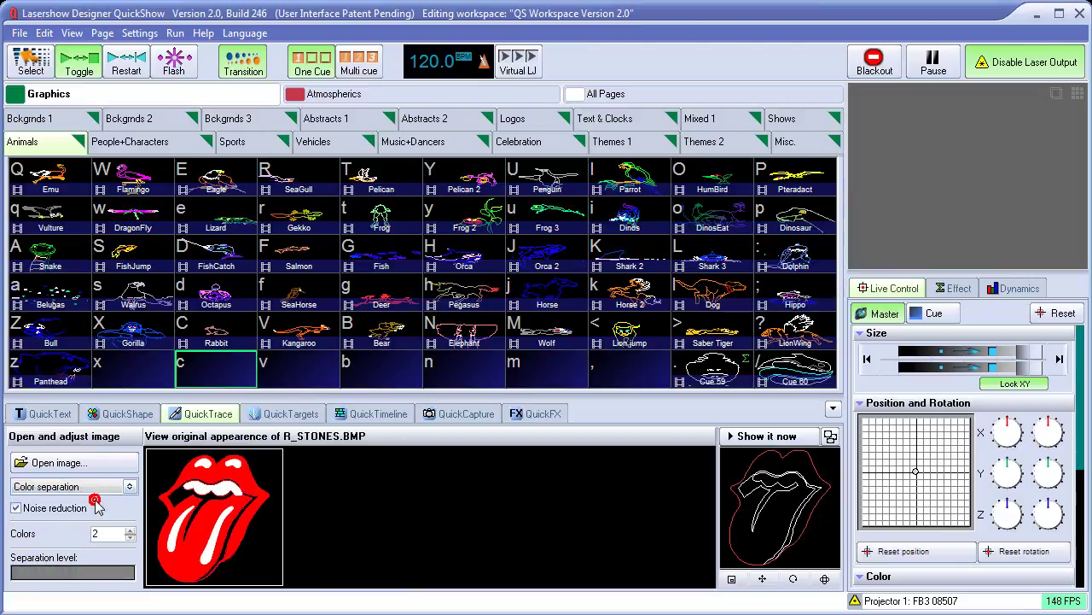
{"action": "left_click", "coordinate": [130, 529]}
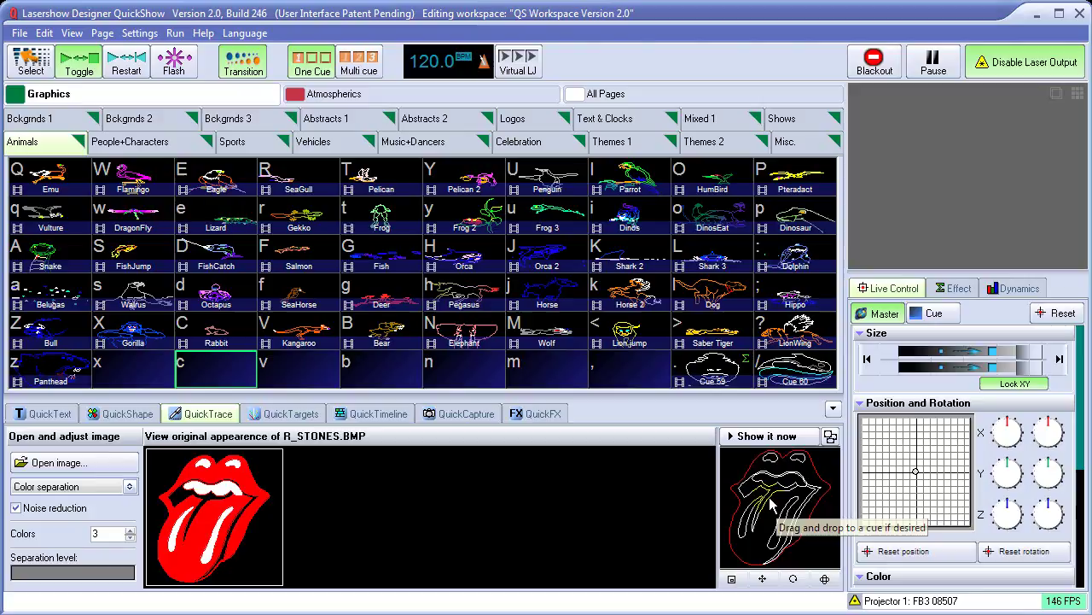
{"action": "mouse_move", "coordinate": [783, 525]}
{"action": "left_mouse_down"}
{"action": "mouse_move", "coordinate": [674, 439]}
{"action": "mouse_move", "coordinate": [622, 380]}
{"action": "left_mouse_up"}
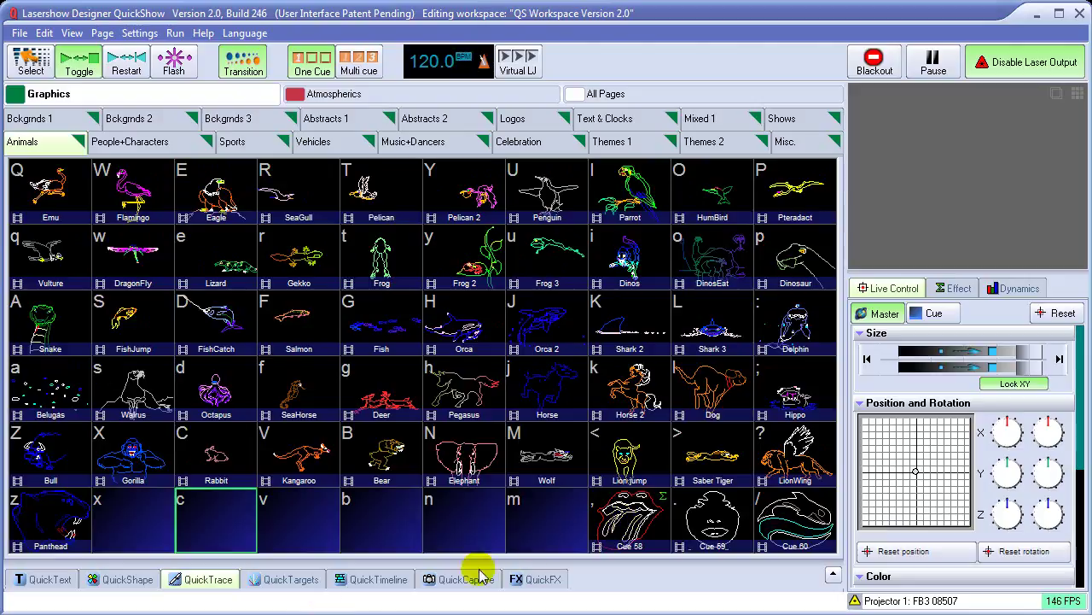
Collapse the QuickTrace panel to reveal the full Animals grid and play whale Cue 60
{"action": "left_click", "coordinate": [208, 578]}
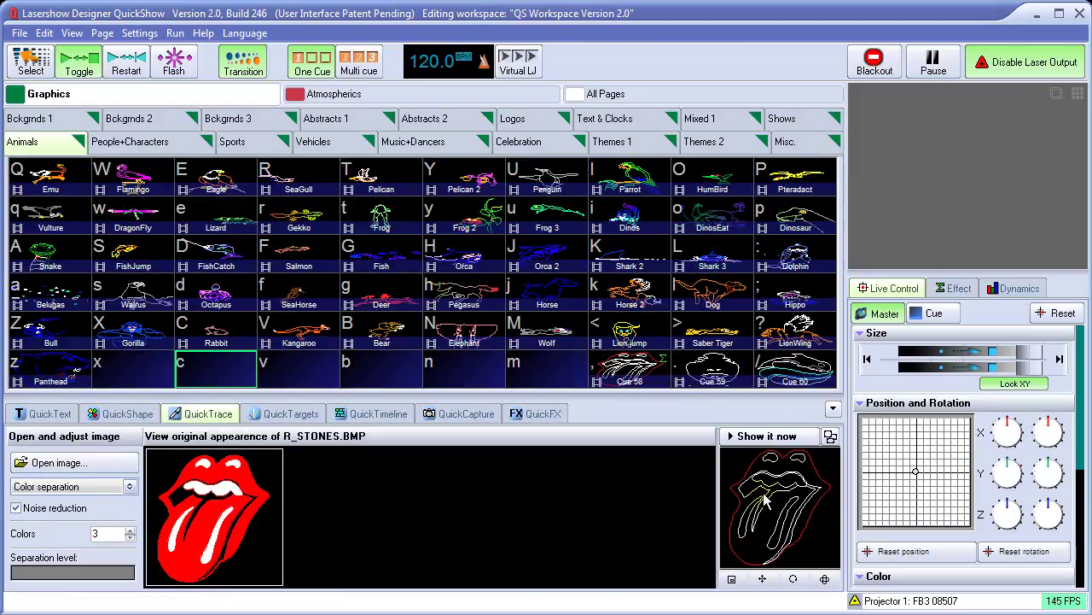
{"action": "left_click", "coordinate": [833, 409]}
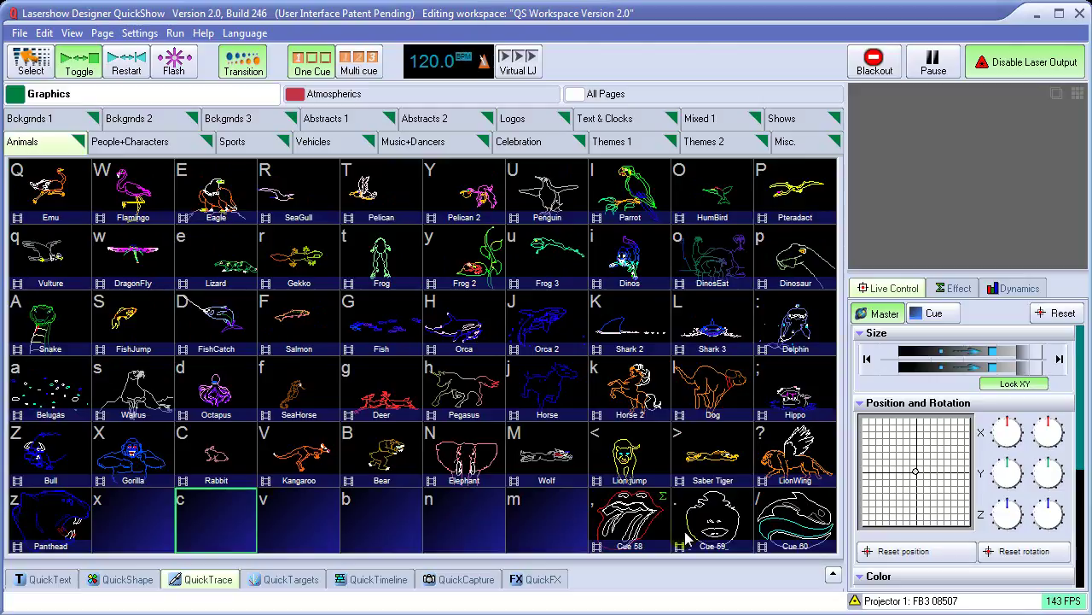
{"action": "left_click", "coordinate": [802, 531]}
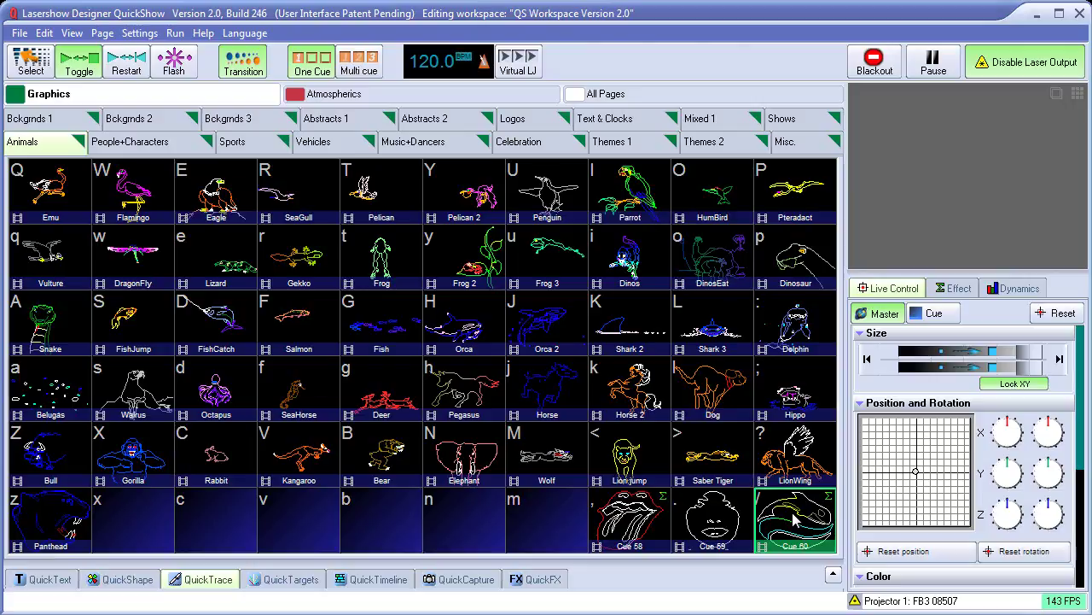
Edit Cue 60's frame, scaling the whale logo down and moving it to the top centre
{"action": "right_click", "coordinate": [792, 519]}
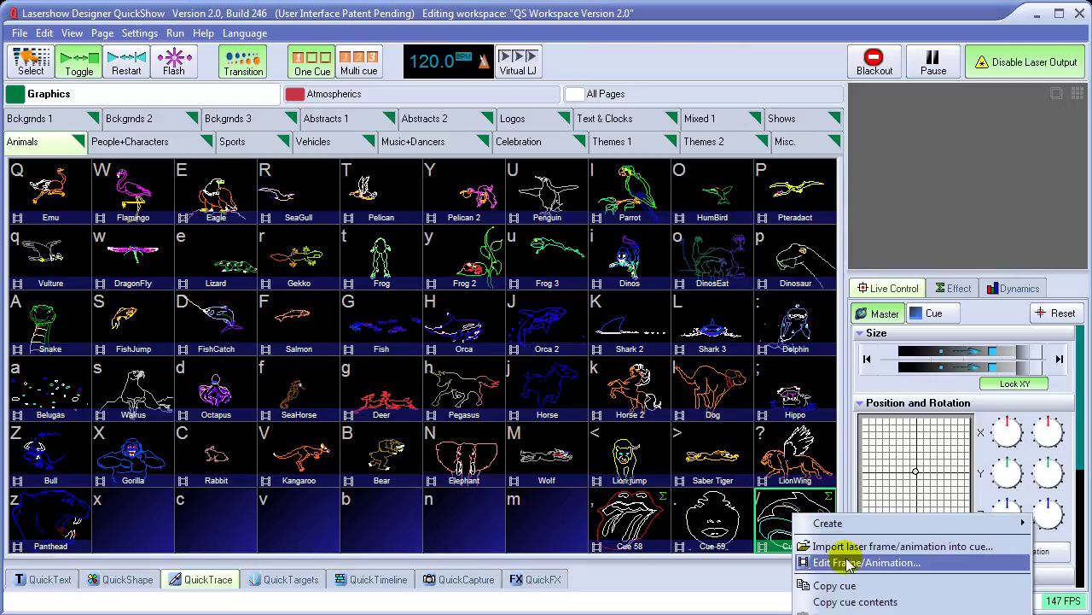
{"action": "left_click", "coordinate": [887, 562]}
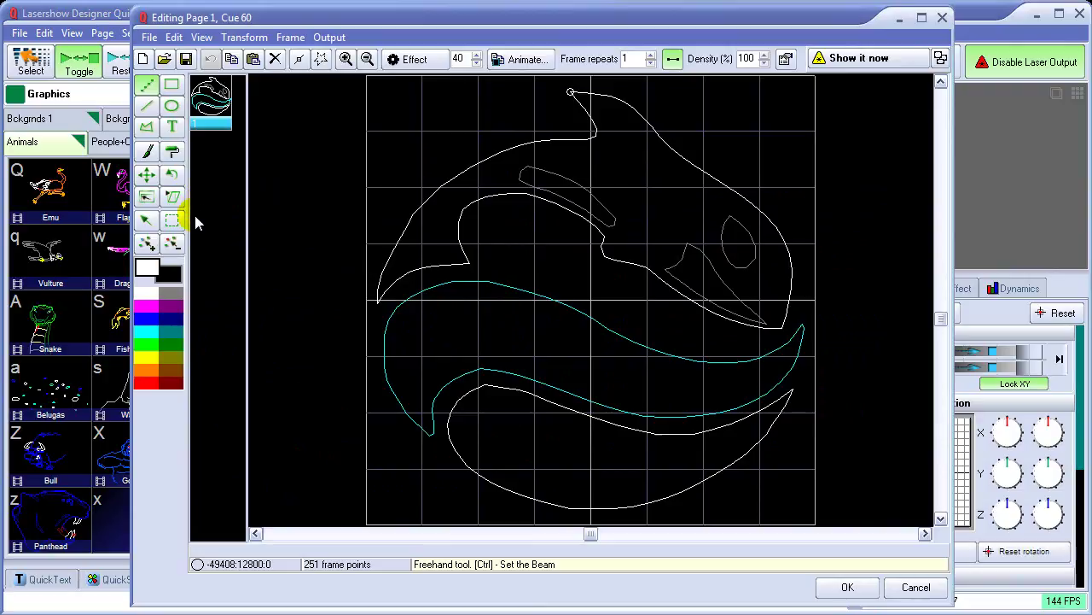
{"action": "left_click", "coordinate": [146, 198]}
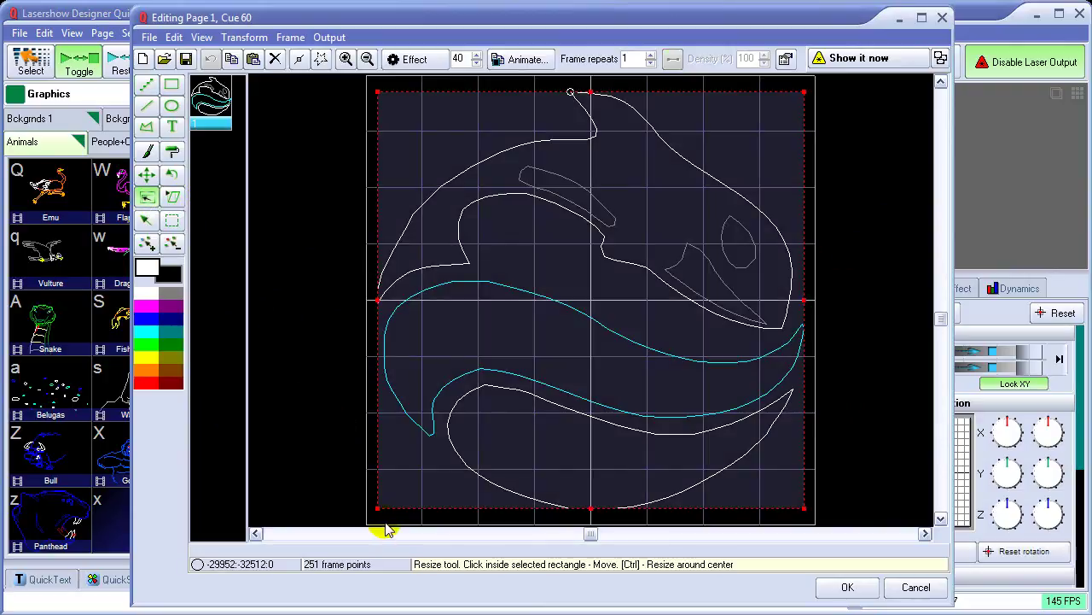
{"action": "mouse_move", "coordinate": [378, 509]}
{"action": "left_mouse_down"}
{"action": "mouse_move", "coordinate": [495, 349]}
{"action": "mouse_move", "coordinate": [580, 262]}
{"action": "left_mouse_up"}
{"action": "mouse_move", "coordinate": [700, 171]}
{"action": "left_mouse_down"}
{"action": "mouse_move", "coordinate": [585, 184]}
{"action": "mouse_move", "coordinate": [639, 182]}
{"action": "mouse_move", "coordinate": [570, 175]}
{"action": "mouse_move", "coordinate": [600, 176]}
{"action": "left_mouse_up"}
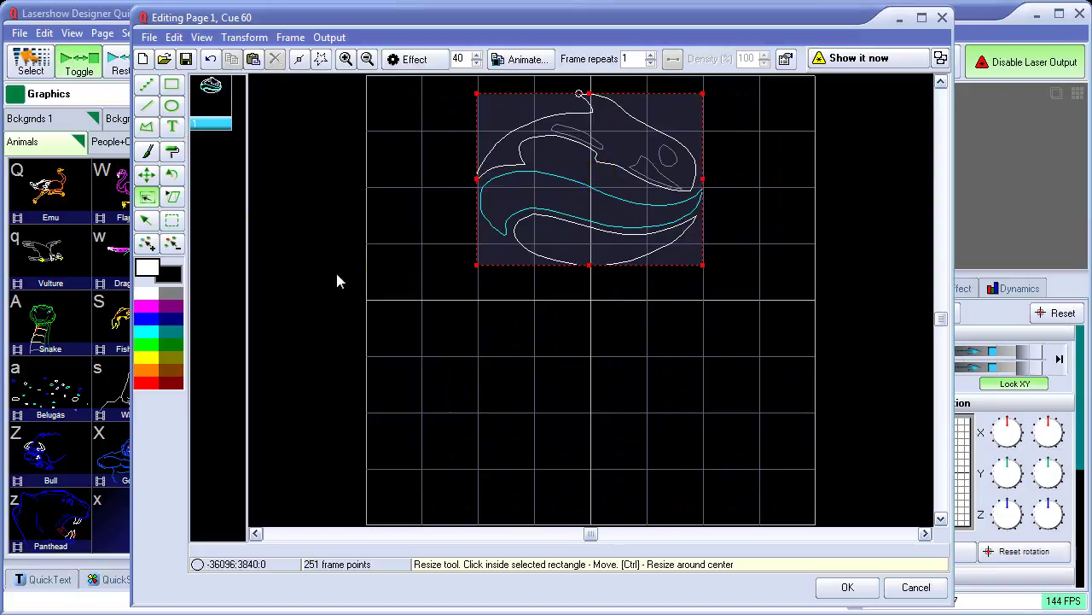
Add 'Sea World' text bottom-centred in Cue 60, scaled 0.72 wide by 0.80 tall
{"action": "left_click", "coordinate": [172, 126]}
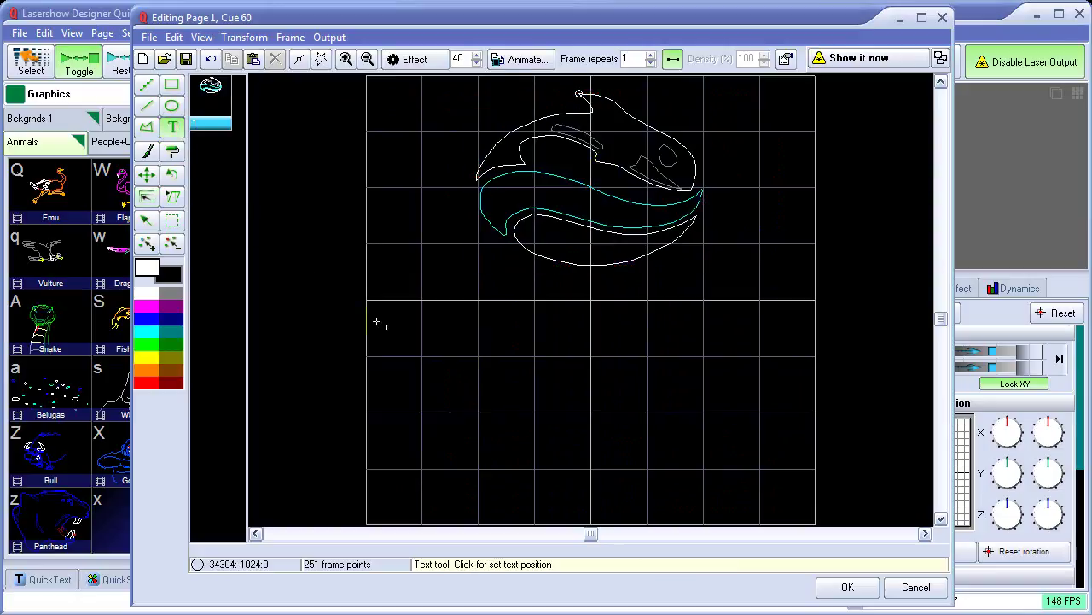
{"action": "left_click", "coordinate": [475, 375]}
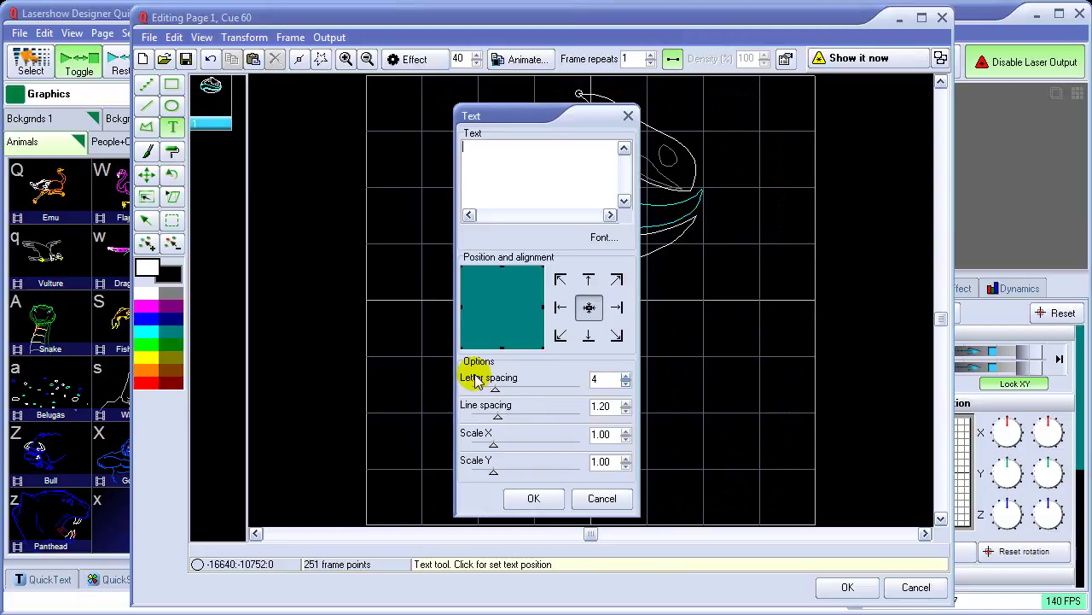
{"action": "type", "text": "Sea World"}
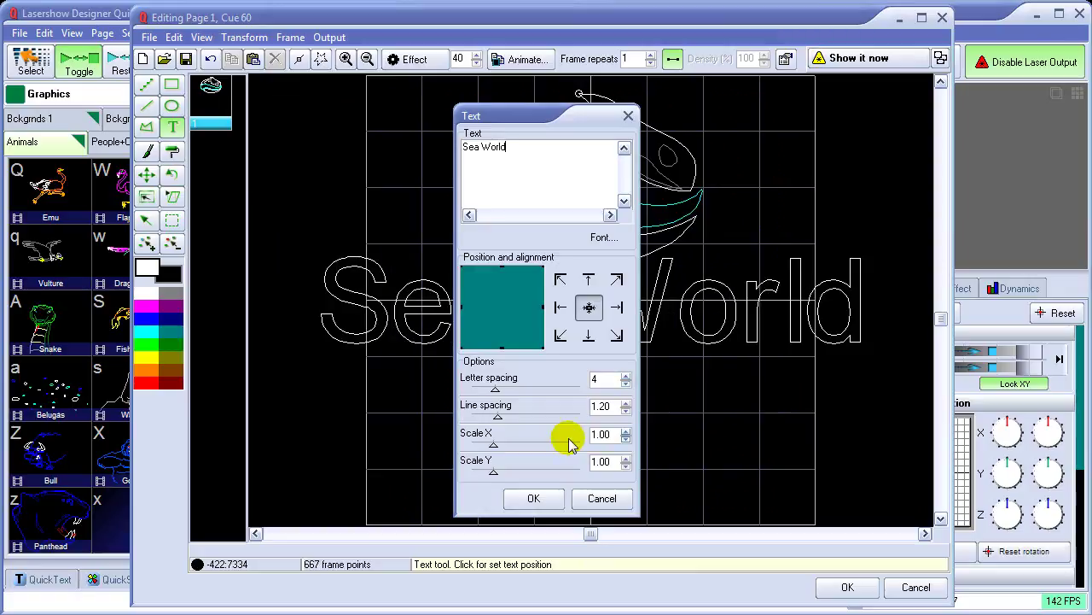
{"action": "left_click", "coordinate": [588, 336]}
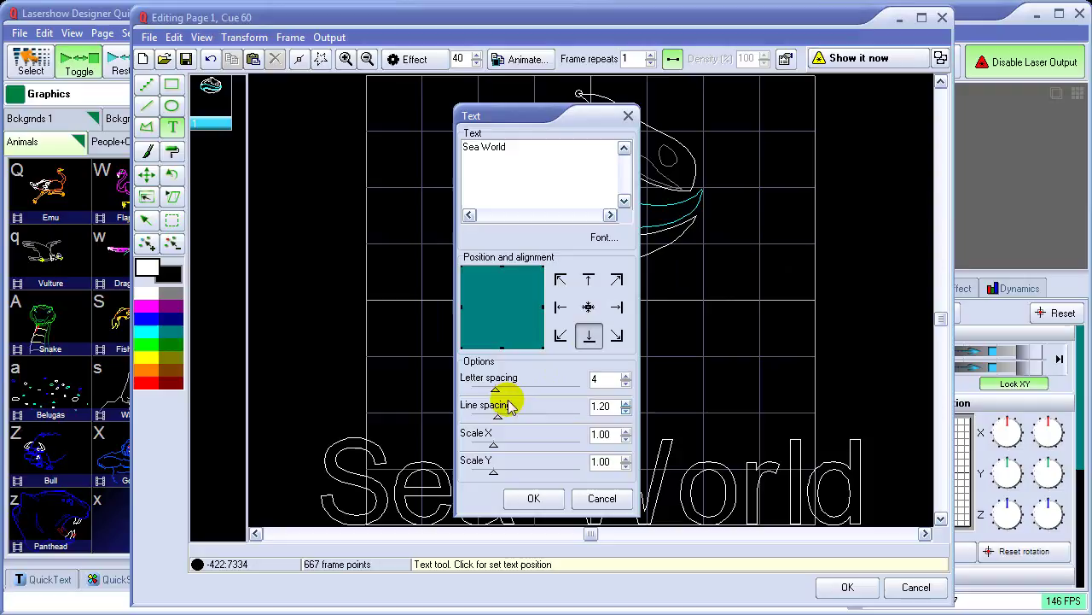
{"action": "left_click_drag", "start_coordinate": [494, 446], "coordinate": [491, 472]}
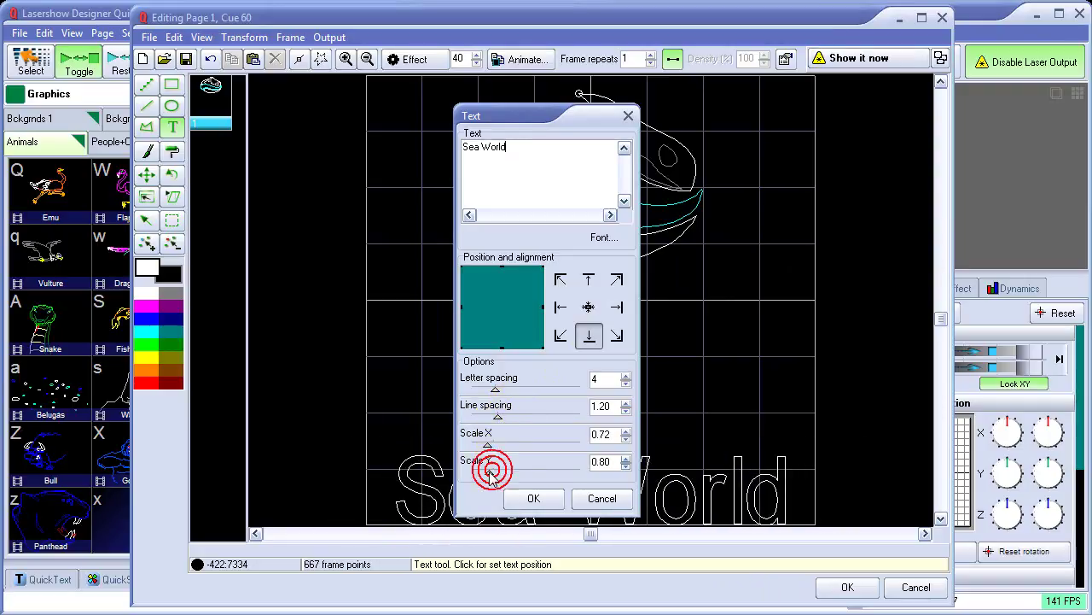
{"action": "left_click", "coordinate": [533, 498]}
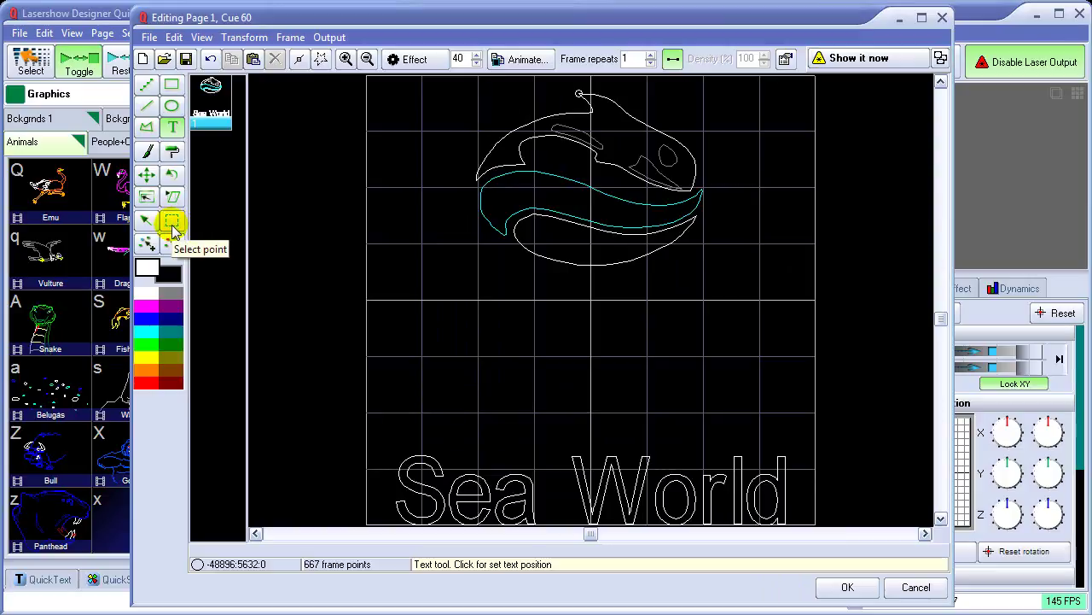
Select all the orca logo's points and enlarge it toward the lower left
{"action": "left_click", "coordinate": [171, 224]}
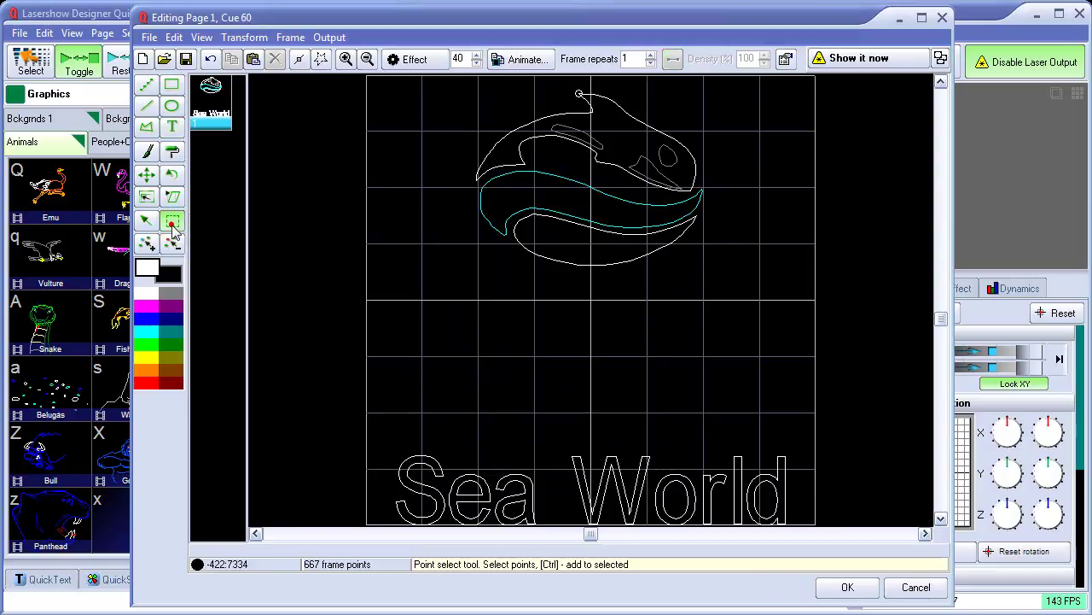
{"action": "left_click_drag", "start_coordinate": [417, 311], "coordinate": [725, 168]}
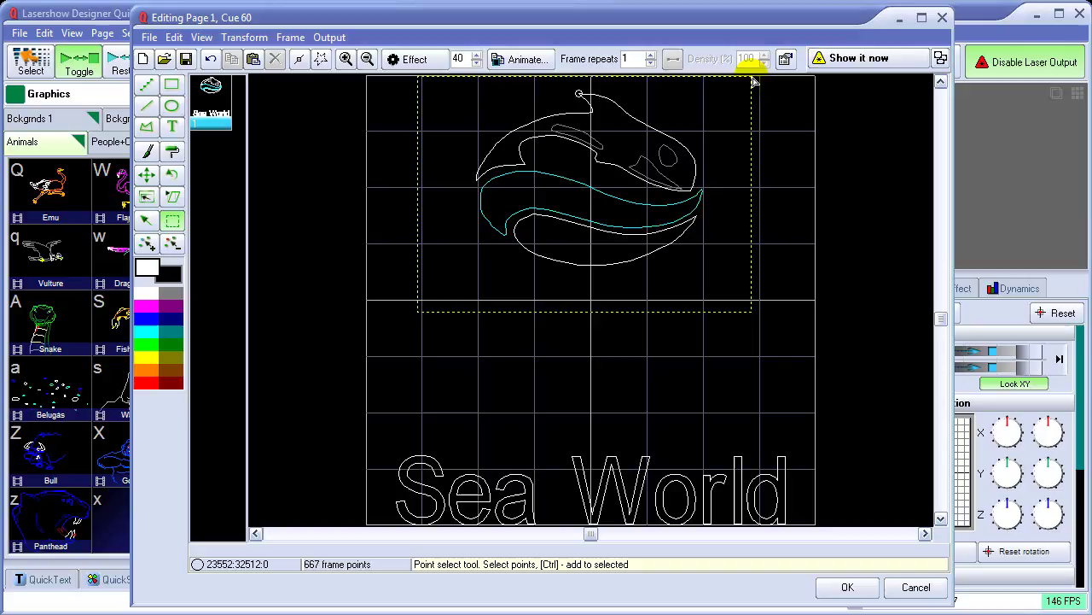
{"action": "left_click_drag", "start_coordinate": [754, 81], "coordinate": [753, 80]}
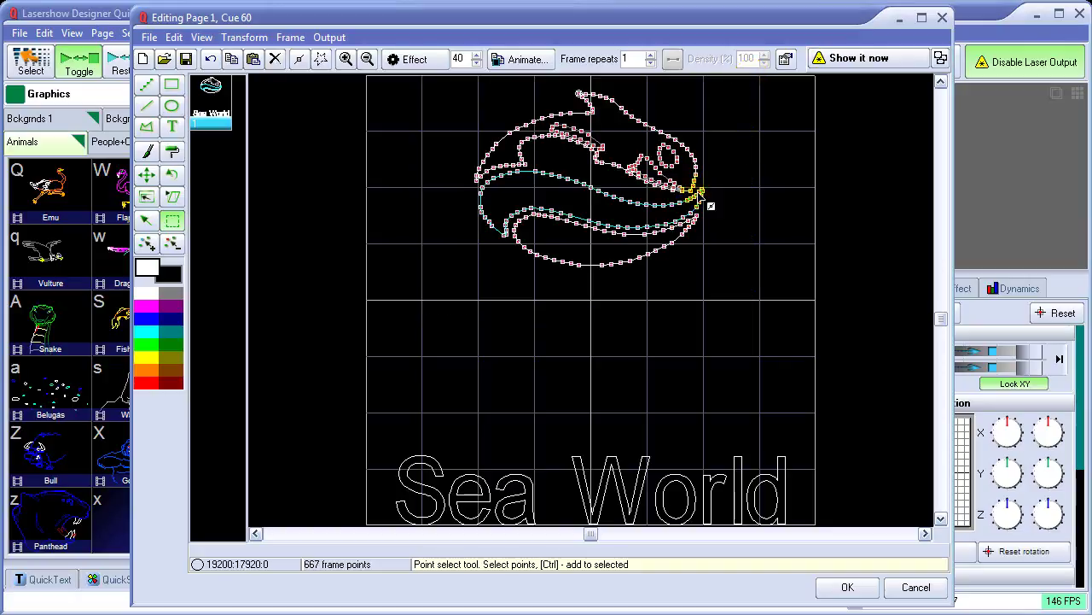
{"action": "left_click", "coordinate": [147, 196]}
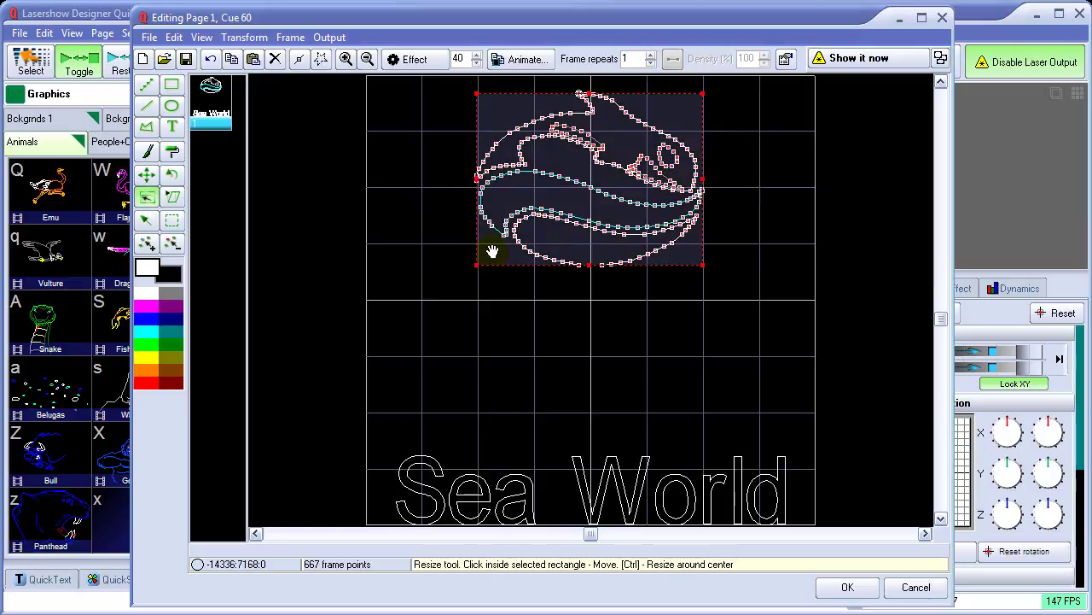
{"action": "left_click_drag", "start_coordinate": [474, 265], "coordinate": [461, 280]}
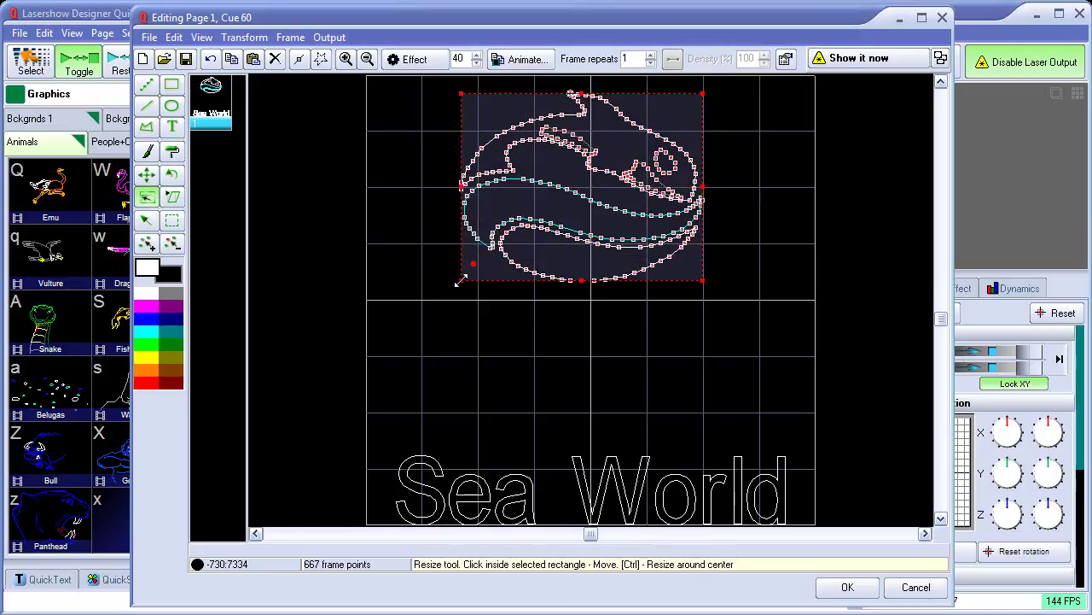
Shear the orca so its lower-left corner drops down-left and its right edge slants in
{"action": "left_click", "coordinate": [172, 199]}
{"action": "mouse_move", "coordinate": [461, 279]}
{"action": "left_mouse_down"}
{"action": "mouse_move", "coordinate": [446, 339]}
{"action": "mouse_move", "coordinate": [378, 410]}
{"action": "mouse_move", "coordinate": [384, 422]}
{"action": "left_mouse_up"}
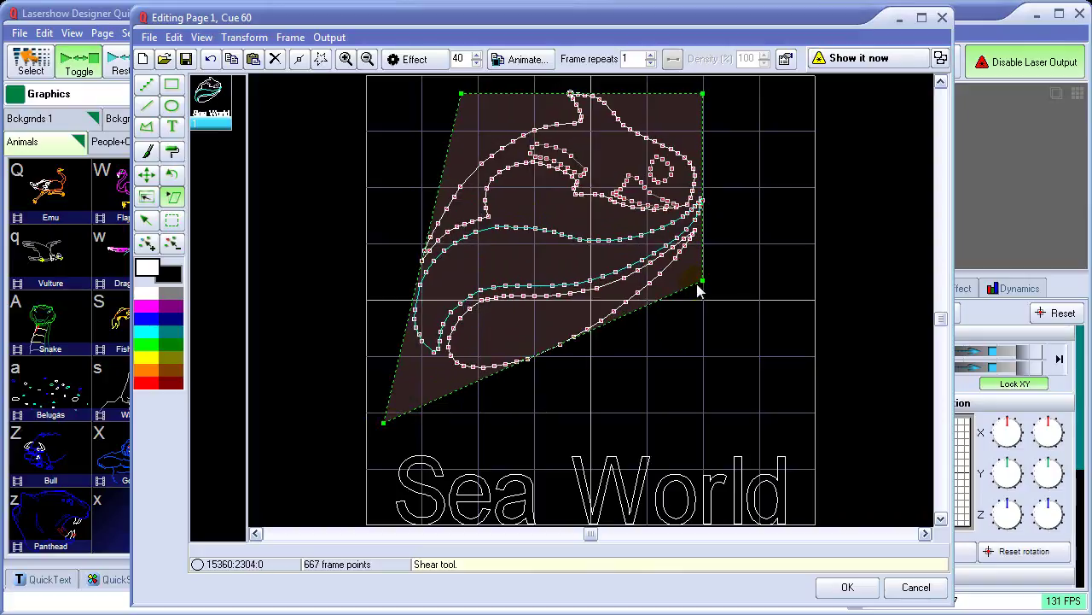
{"action": "left_click_drag", "start_coordinate": [702, 282], "coordinate": [638, 229]}
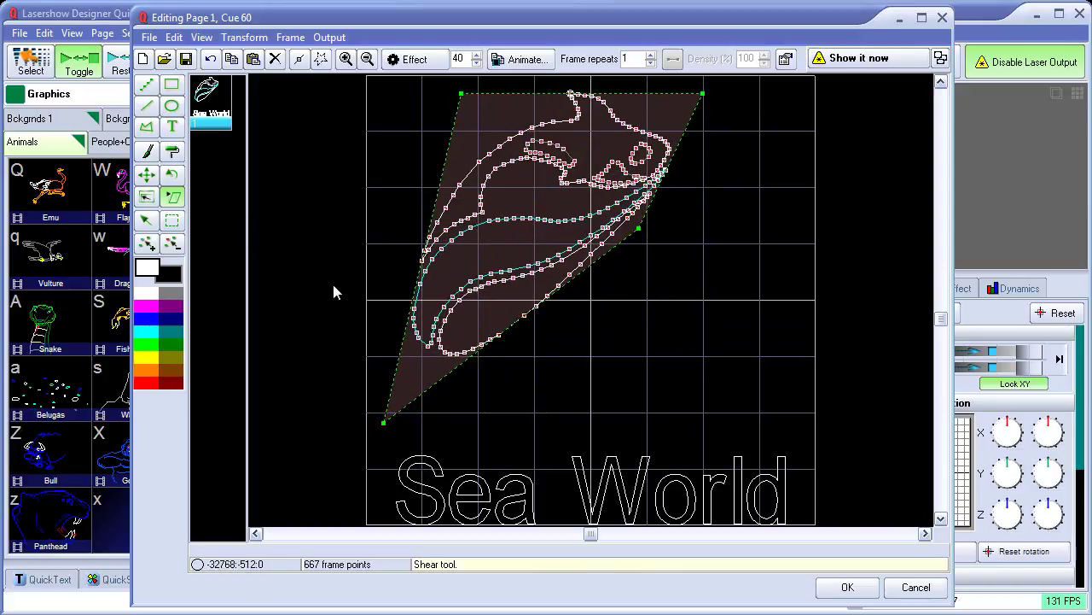
Select the Sea World text's points and move the text upward
{"action": "left_click", "coordinate": [172, 220]}
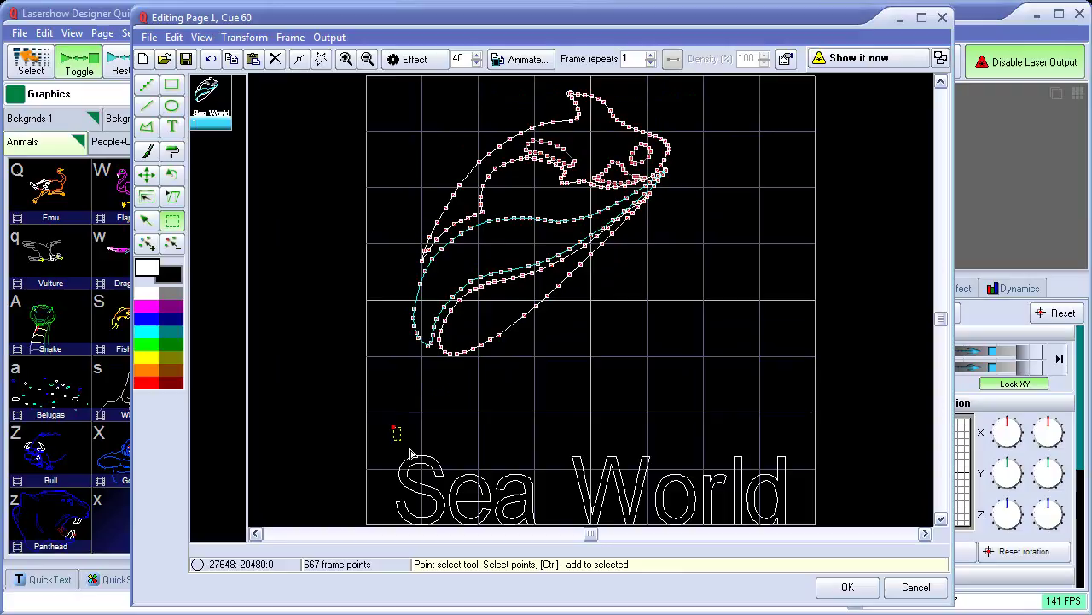
{"action": "left_click_drag", "start_coordinate": [410, 454], "coordinate": [813, 532]}
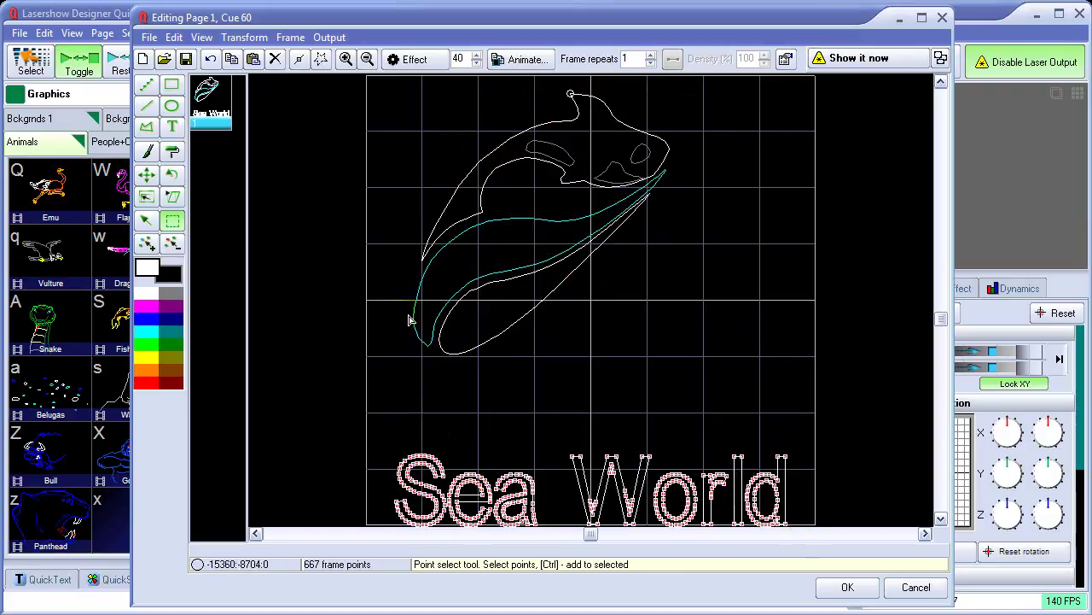
{"action": "left_click", "coordinate": [146, 174]}
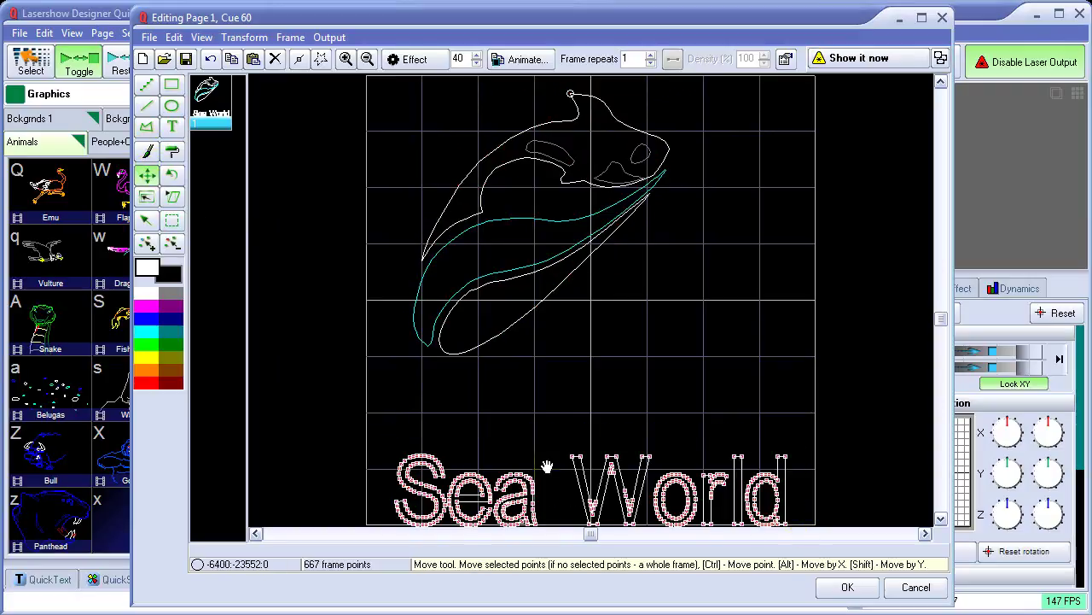
{"action": "left_click_drag", "start_coordinate": [588, 495], "coordinate": [584, 433]}
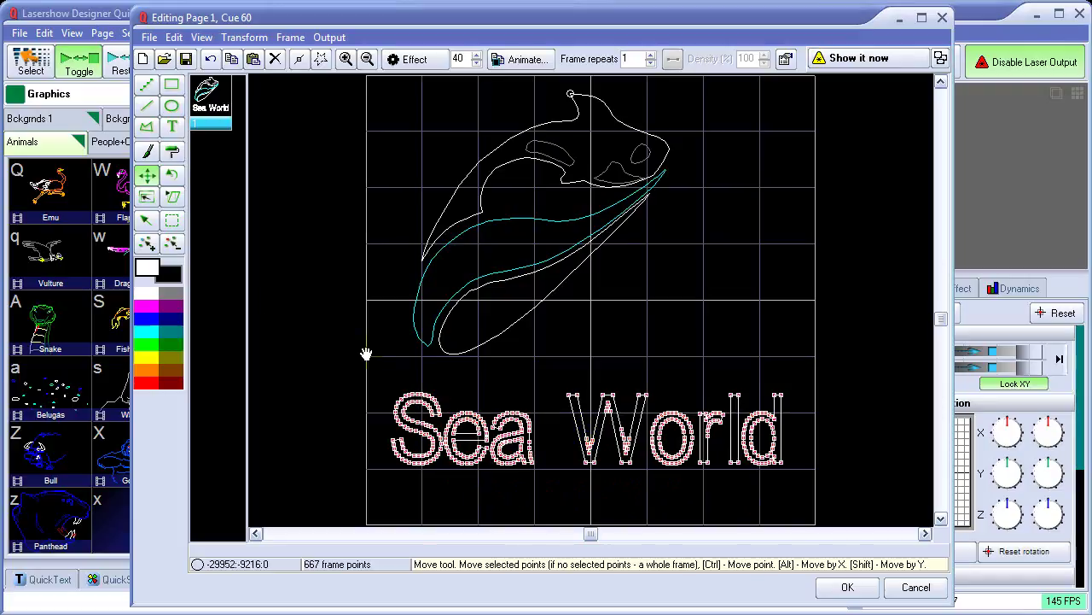
Paint the Sea World text blue, then repaint the word World yellow
{"action": "left_click", "coordinate": [172, 151]}
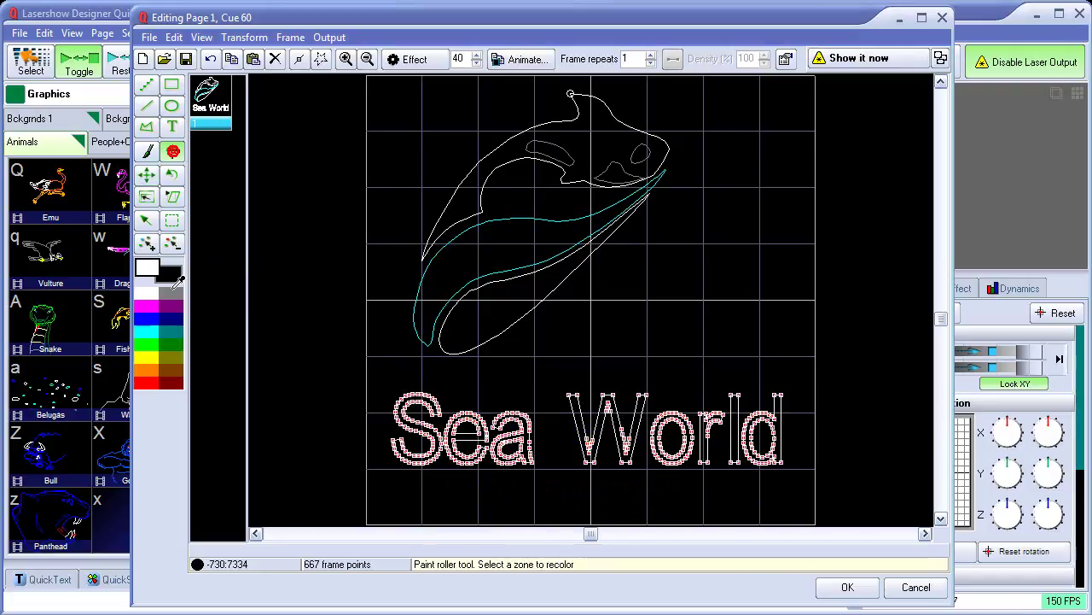
{"action": "left_click", "coordinate": [155, 322]}
{"action": "left_click", "coordinate": [608, 405]}
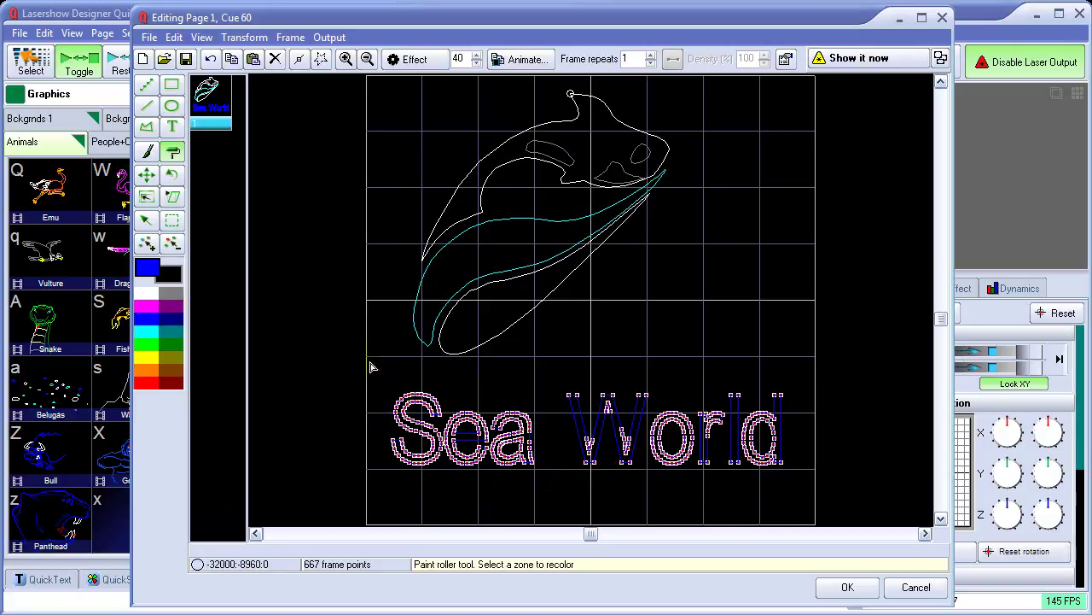
{"action": "left_click", "coordinate": [146, 219]}
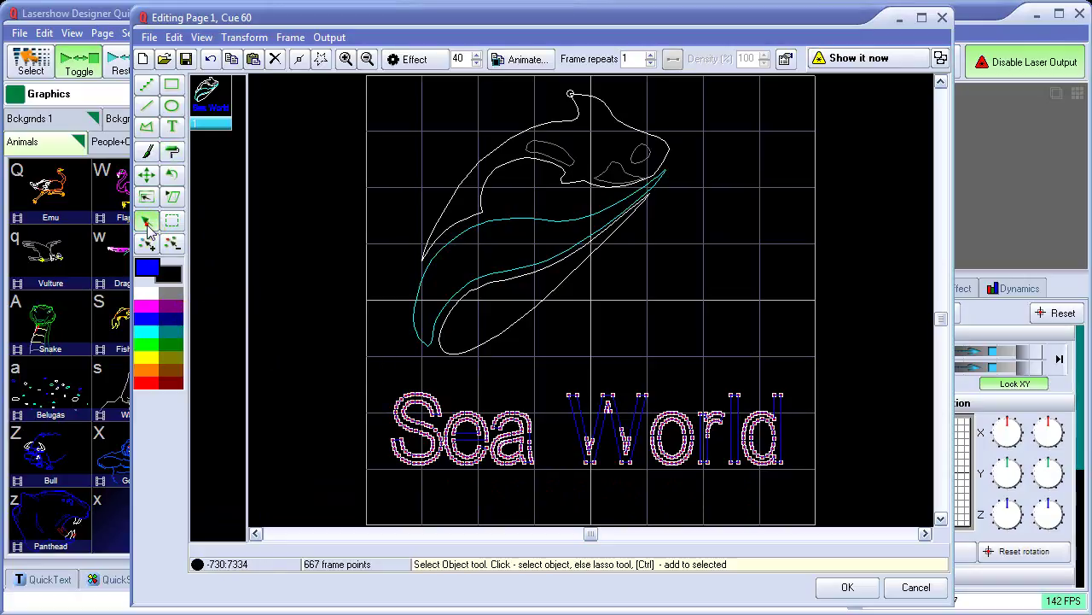
{"action": "left_click", "coordinate": [399, 369]}
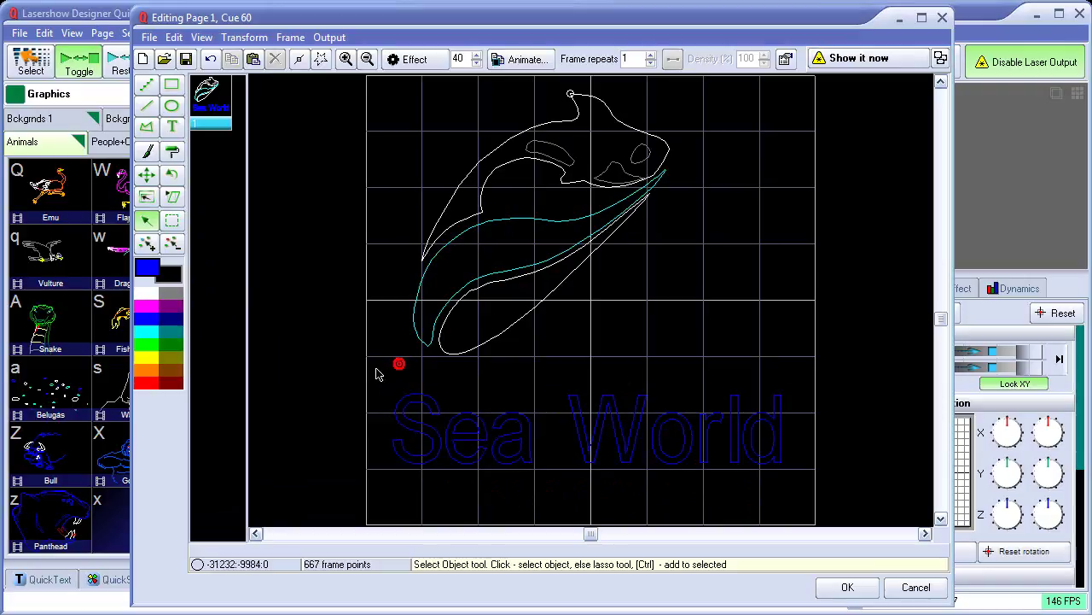
{"action": "left_click", "coordinate": [172, 155]}
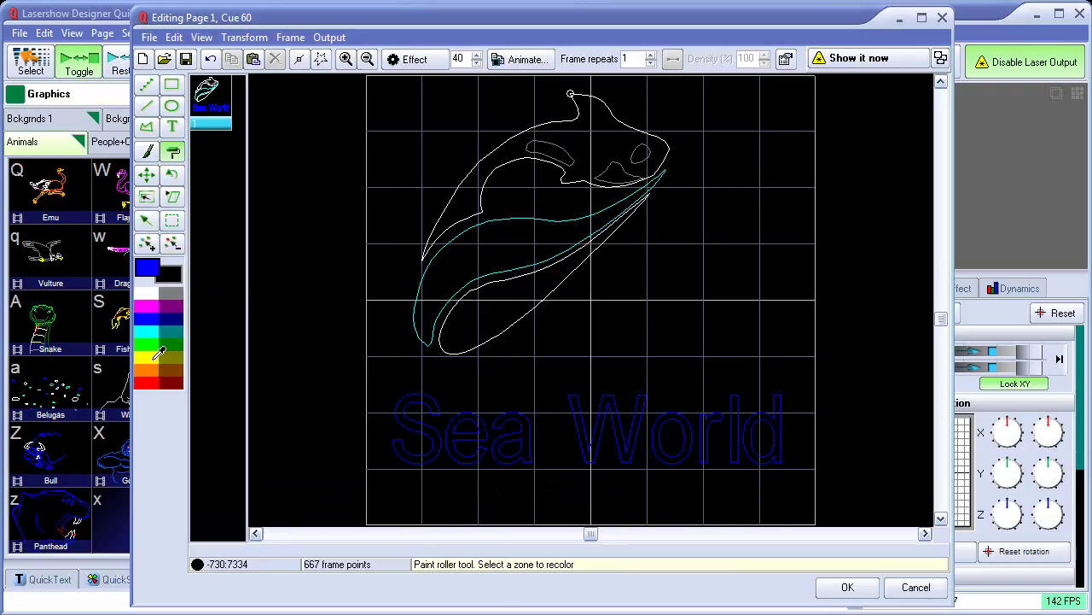
{"action": "left_click", "coordinate": [149, 356]}
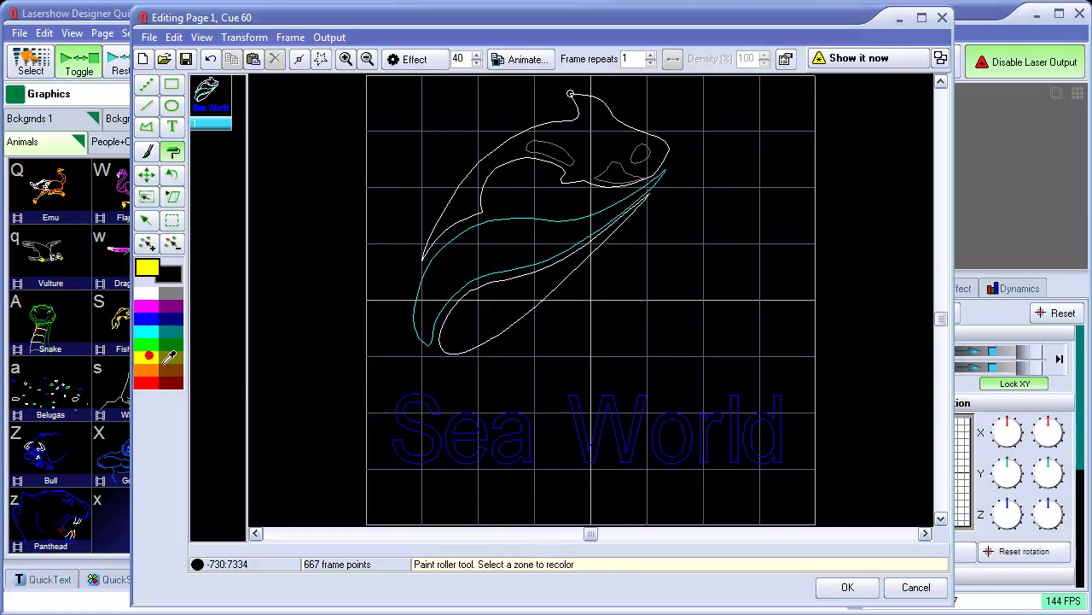
{"action": "left_click_drag", "start_coordinate": [555, 371], "coordinate": [812, 510]}
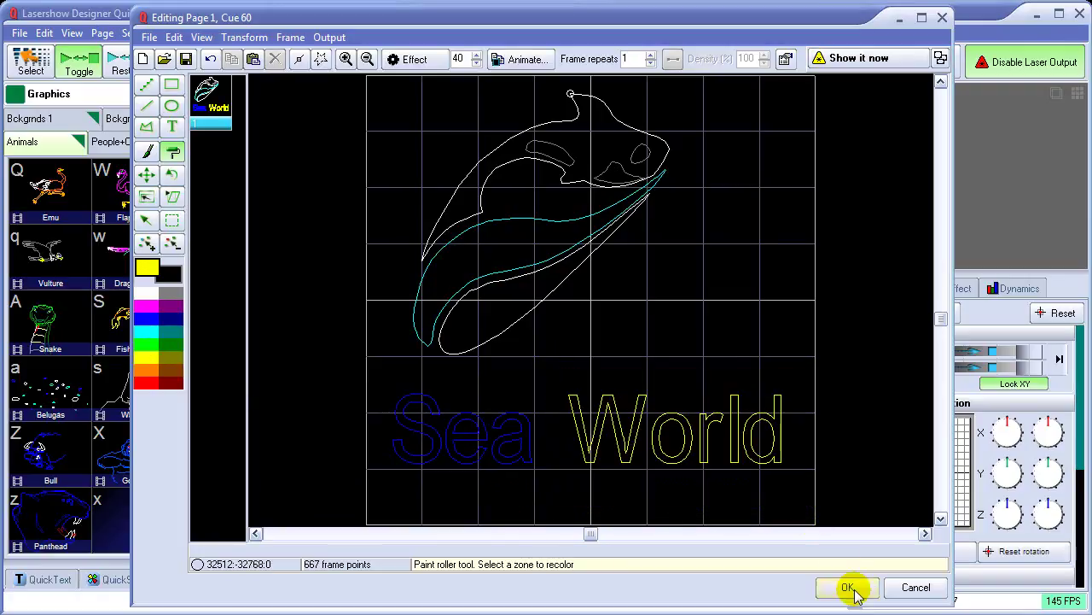
Preview Cue 60 on the live laser, stop output, and close the editor keeping changes
{"action": "left_click", "coordinate": [861, 59]}
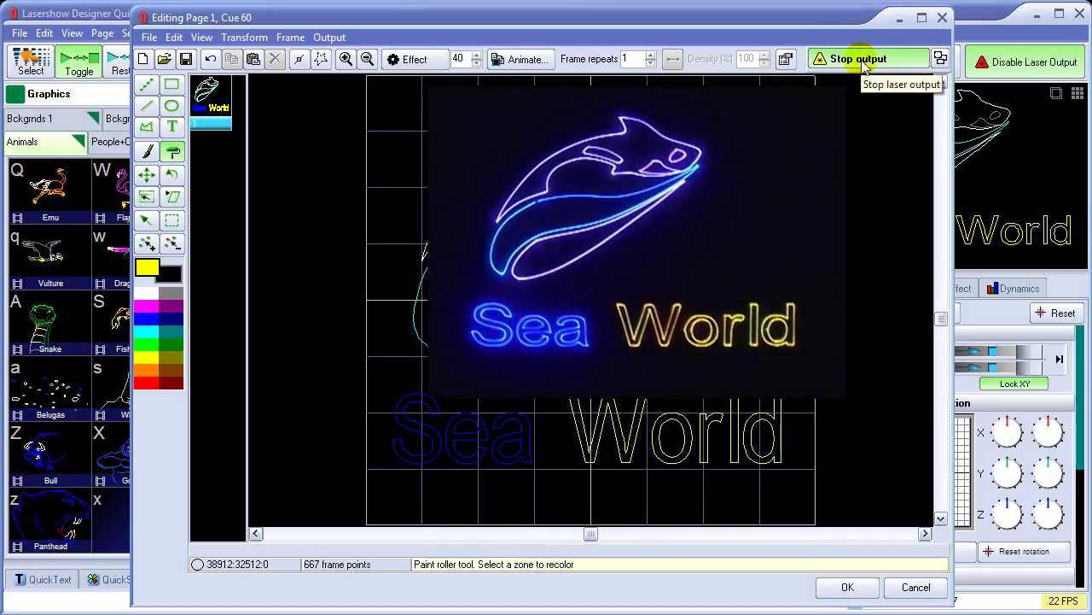
{"action": "left_click", "coordinate": [861, 59]}
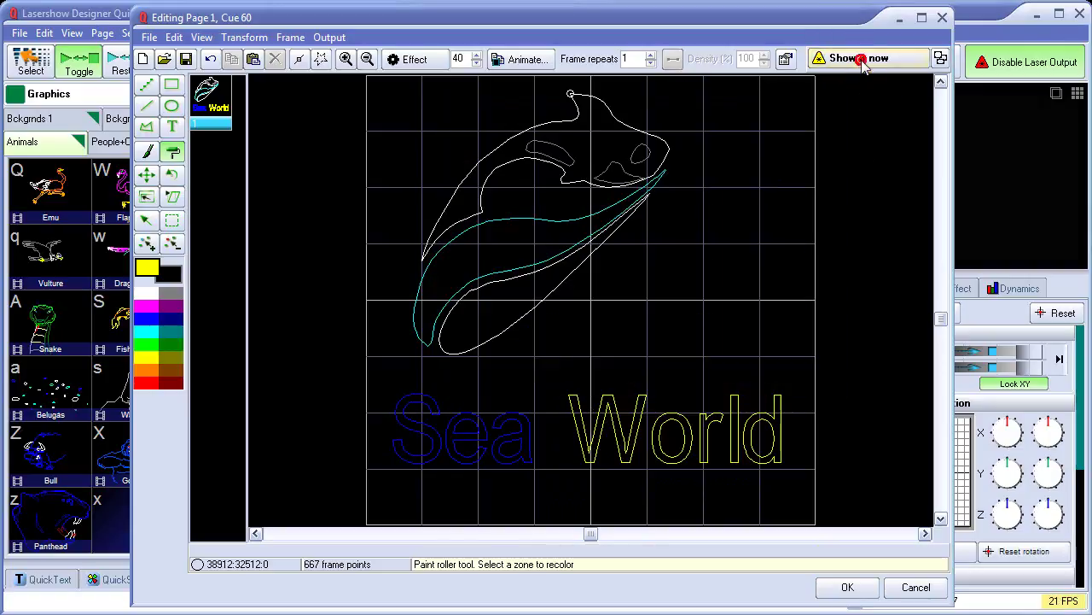
{"action": "left_click", "coordinate": [845, 587]}
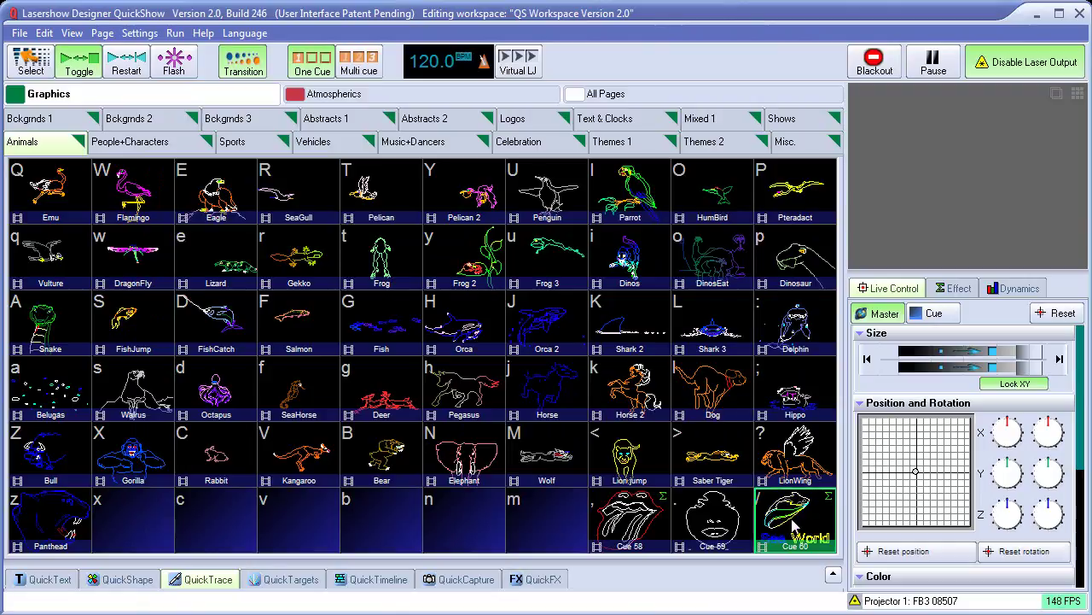
Open Cue 59's face for editing and delete the small dash below the face
{"action": "right_click", "coordinate": [706, 522]}
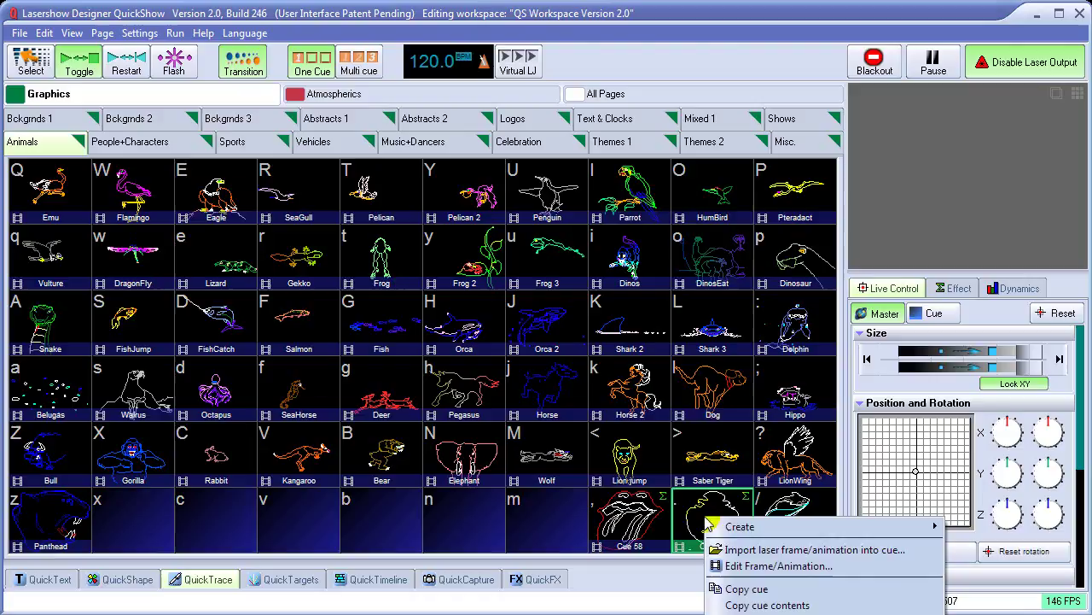
{"action": "left_click", "coordinate": [759, 567]}
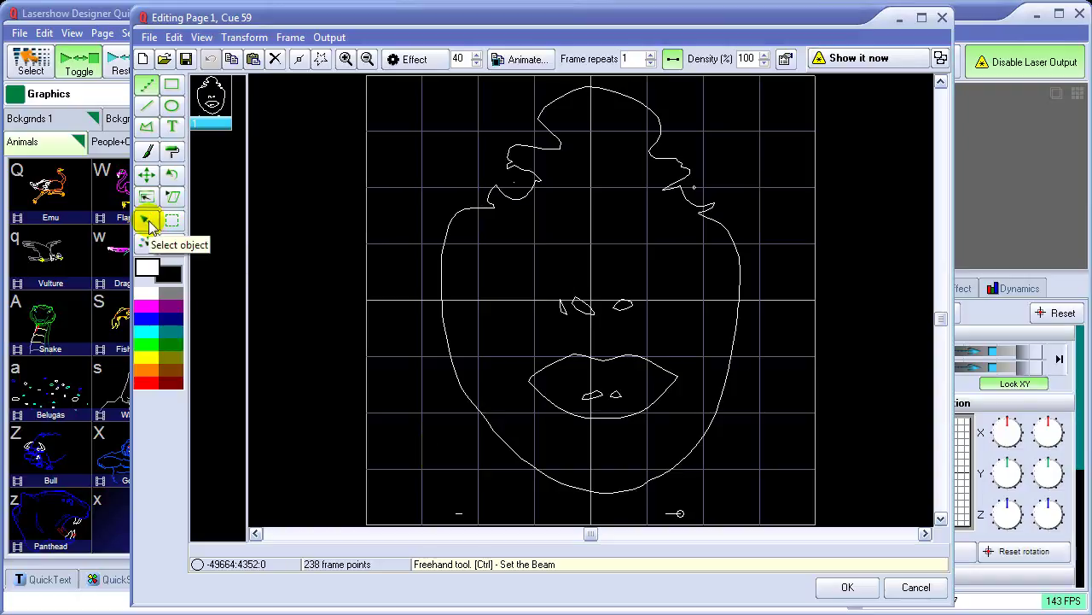
{"action": "left_click", "coordinate": [147, 221]}
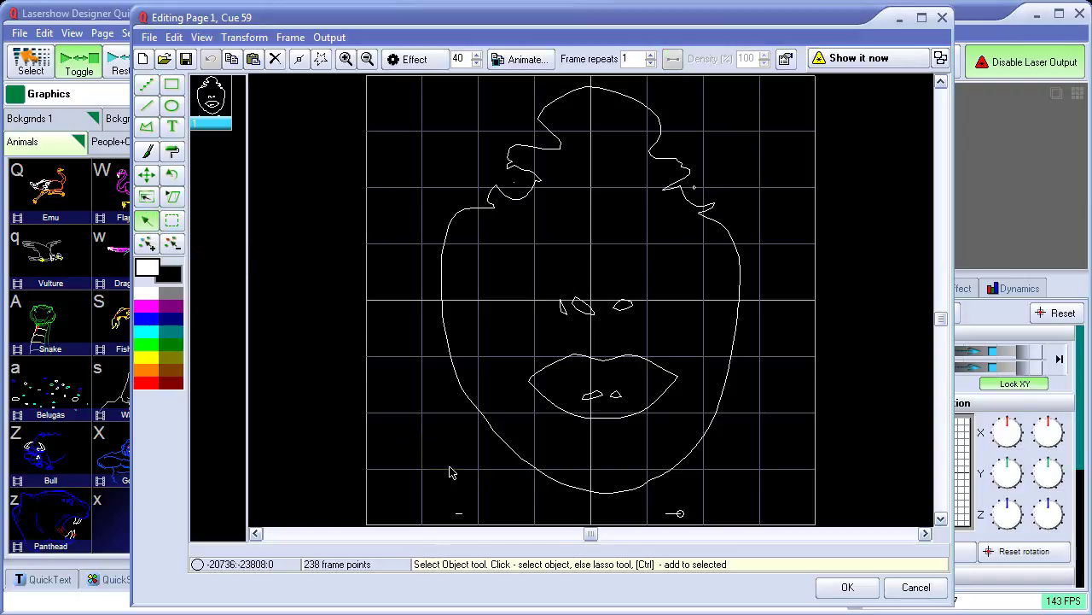
{"action": "mouse_move", "coordinate": [457, 499]}
{"action": "left_mouse_down"}
{"action": "mouse_move", "coordinate": [471, 528]}
{"action": "mouse_move", "coordinate": [483, 504]}
{"action": "mouse_move", "coordinate": [454, 502]}
{"action": "left_mouse_up"}
{"action": "key", "text": "Delete"}
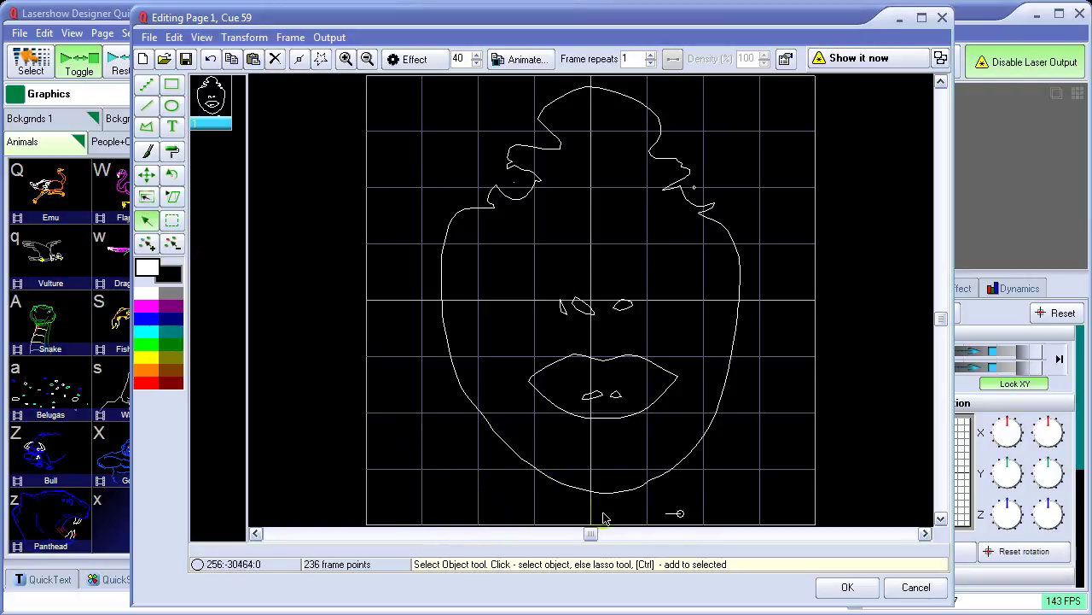
Select the stray marks at lower right, by both sides of the hair, and beside the left eye
{"action": "mouse_move", "coordinate": [659, 501]}
{"action": "left_mouse_down"}
{"action": "mouse_move", "coordinate": [710, 510]}
{"action": "mouse_move", "coordinate": [655, 497]}
{"action": "left_mouse_up"}
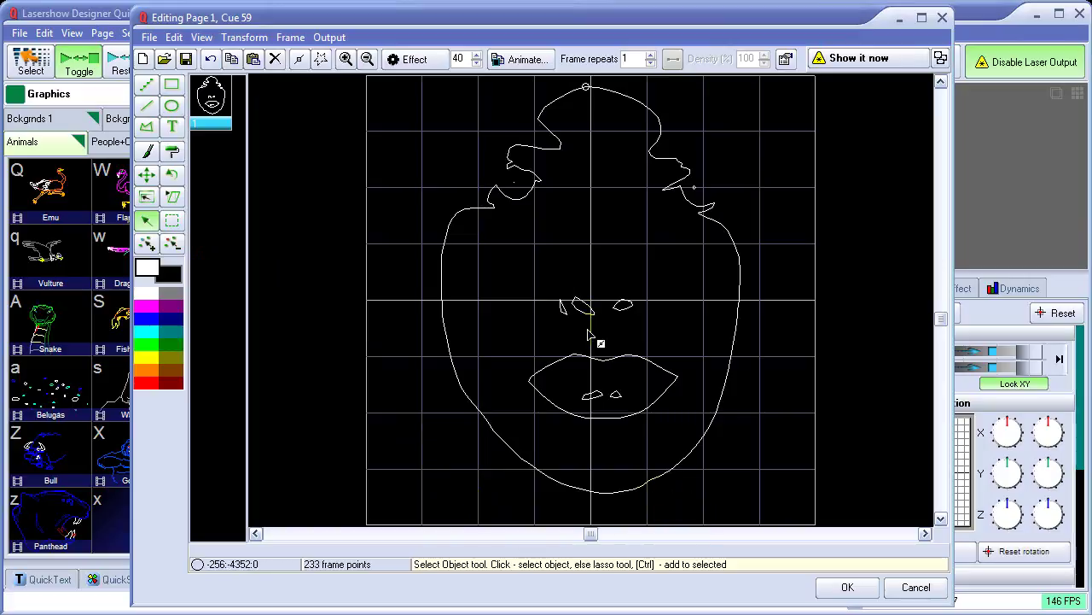
{"action": "mouse_move", "coordinate": [700, 184]}
{"action": "left_mouse_down"}
{"action": "mouse_move", "coordinate": [689, 175]}
{"action": "mouse_move", "coordinate": [708, 198]}
{"action": "left_mouse_up"}
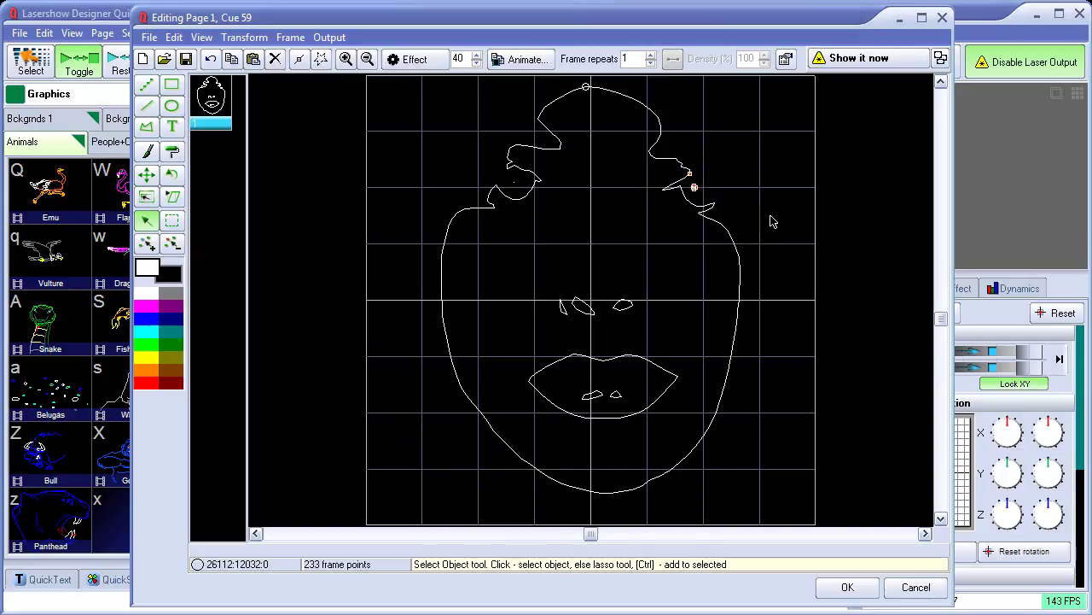
{"action": "left_click", "coordinate": [771, 219]}
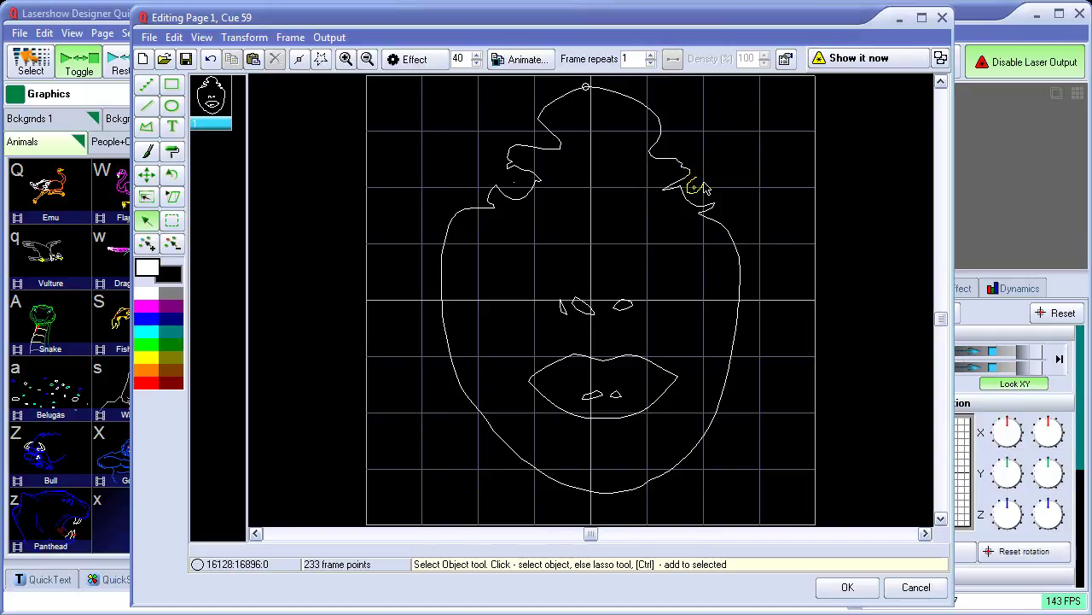
{"action": "left_click", "coordinate": [693, 183]}
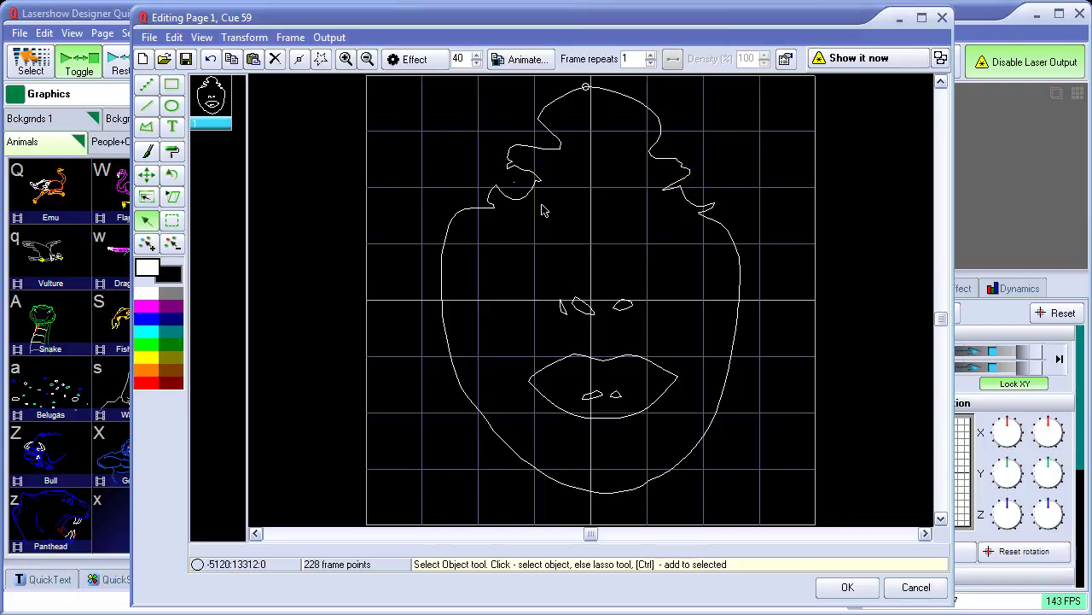
{"action": "left_click", "coordinate": [521, 180]}
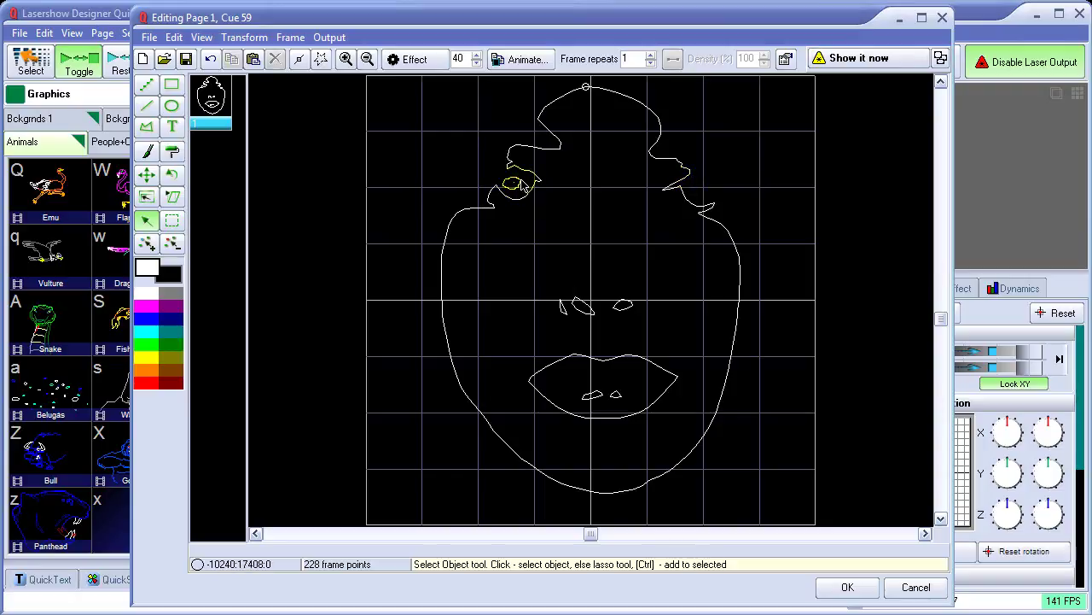
{"action": "left_click", "coordinate": [515, 182]}
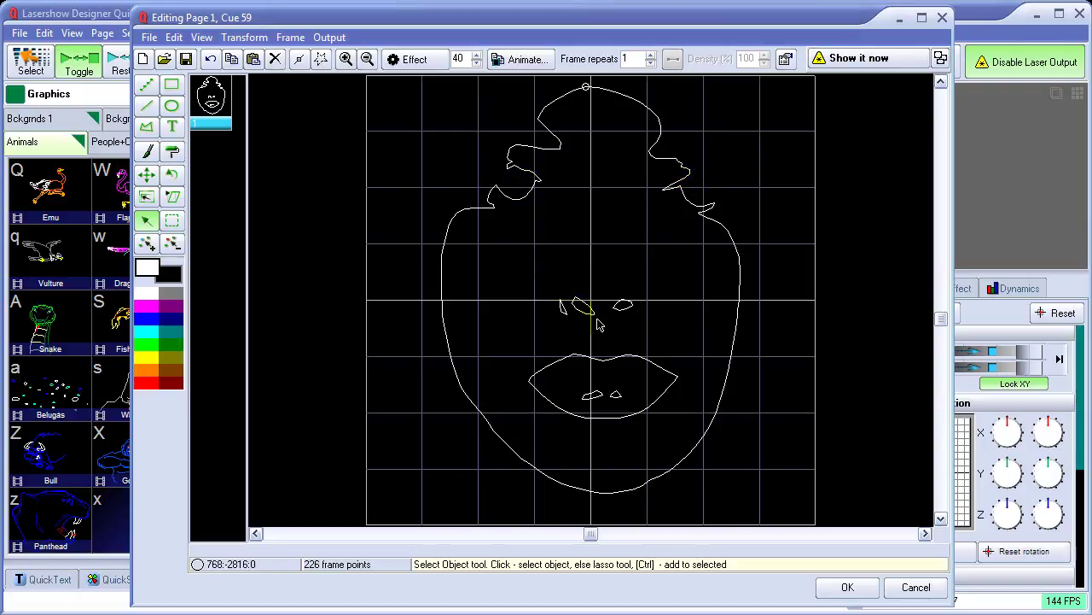
{"action": "left_click", "coordinate": [564, 311]}
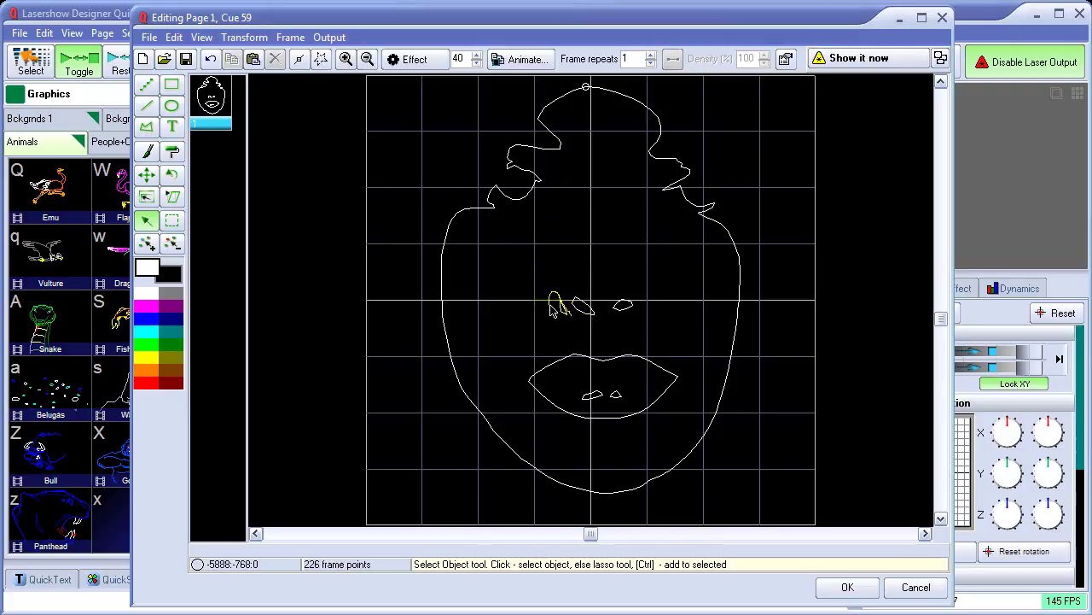
{"action": "left_click", "coordinate": [573, 320]}
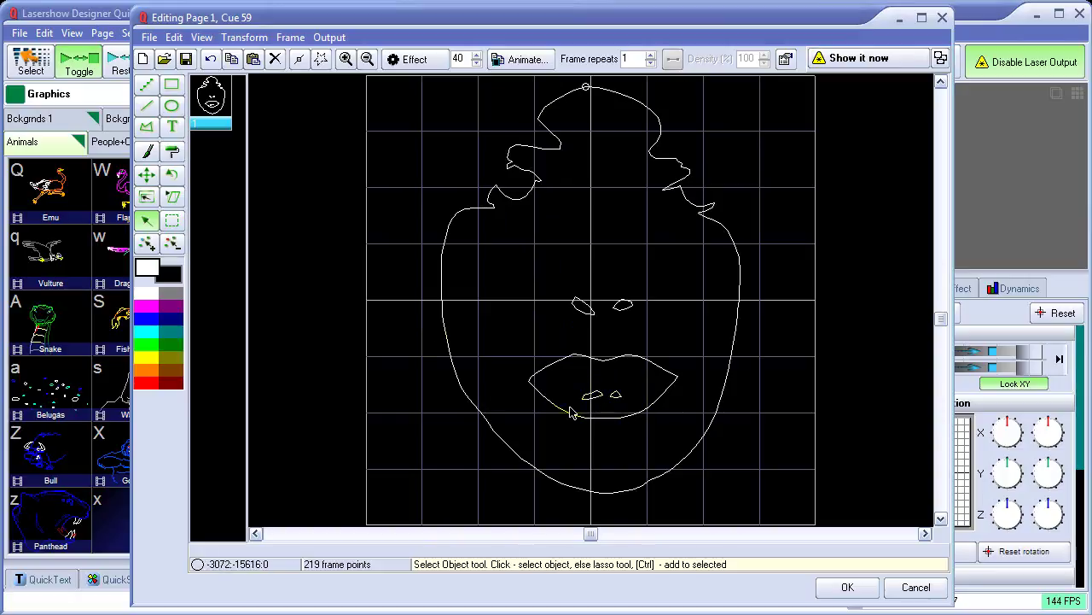
Paint Cue 59's lips and teeth red and its eyes yellow, then accept the edits
{"action": "left_click", "coordinate": [148, 386]}
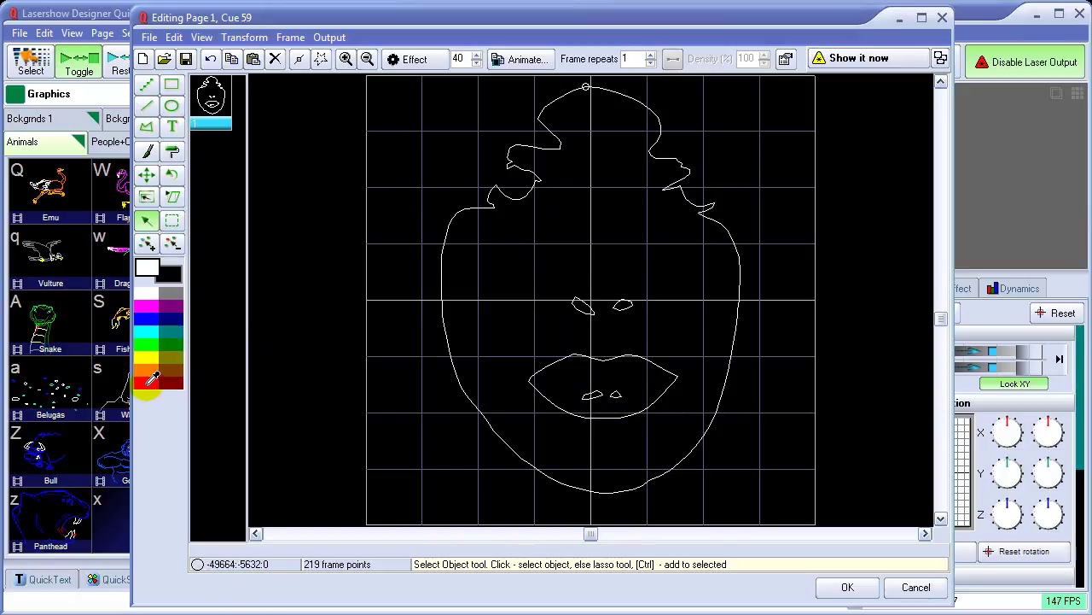
{"action": "left_click", "coordinate": [173, 151]}
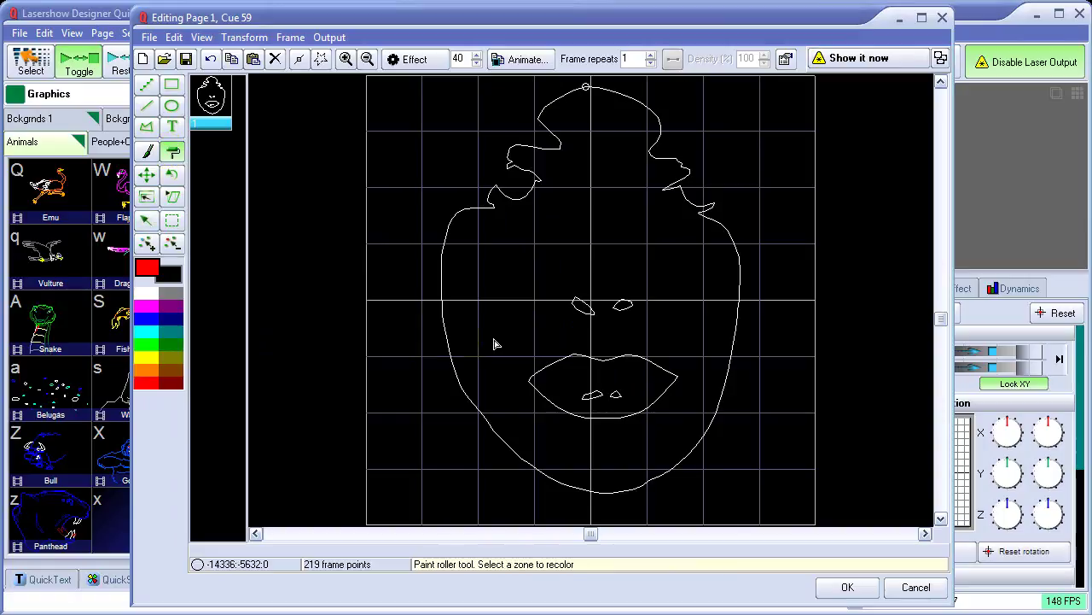
{"action": "left_click_drag", "start_coordinate": [521, 335], "coordinate": [689, 432]}
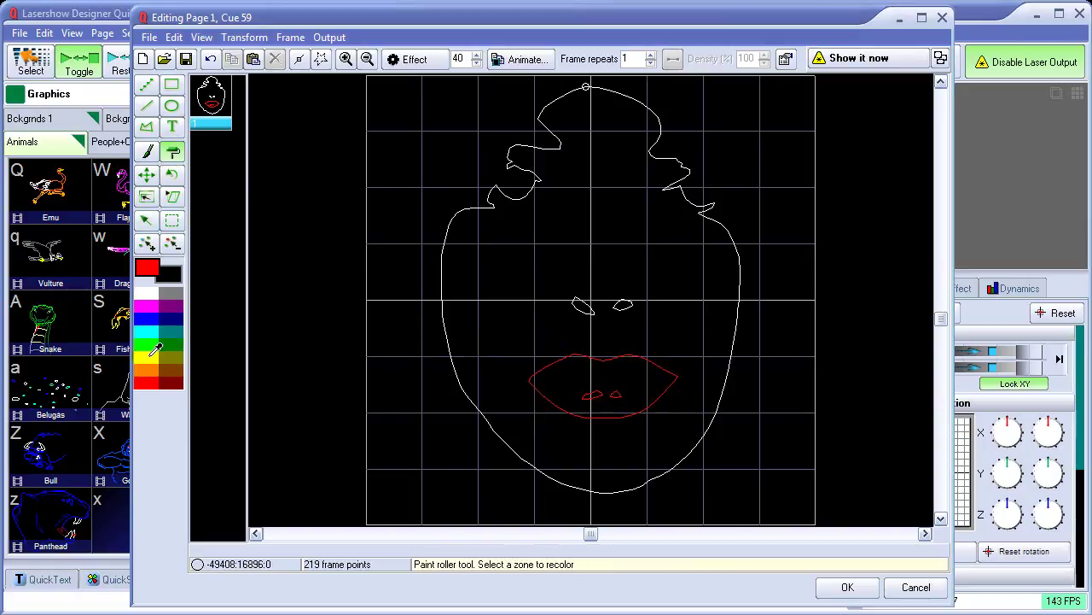
{"action": "left_click_drag", "start_coordinate": [565, 281], "coordinate": [653, 340]}
{"action": "left_click", "coordinate": [848, 586]}
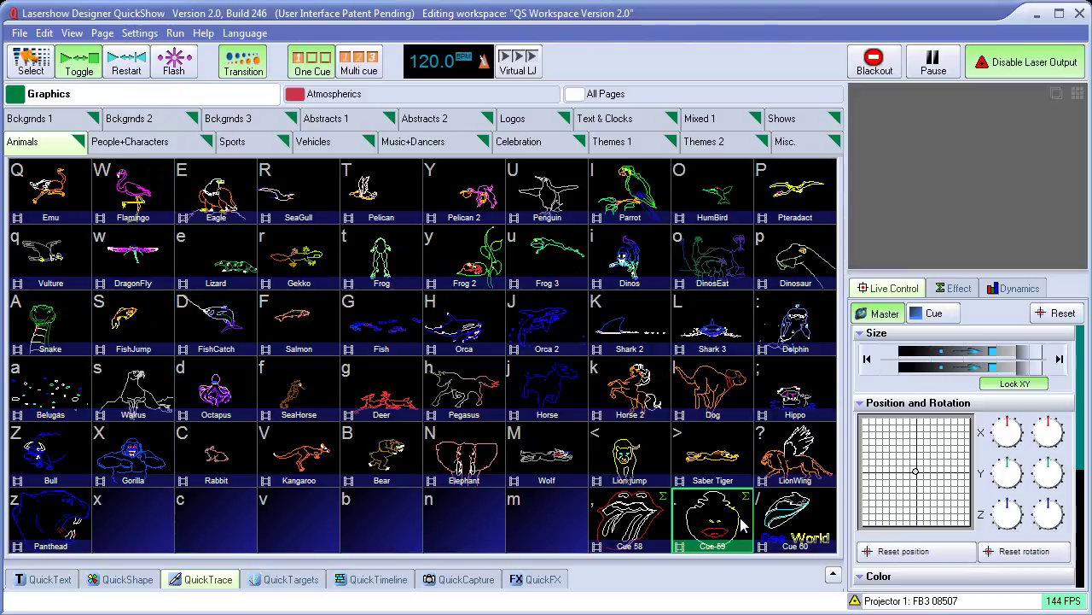
Open Cue 58's frame, shrink the tongue logo, and centre it near the top
{"action": "left_click", "coordinate": [638, 529]}
{"action": "right_click", "coordinate": [638, 522]}
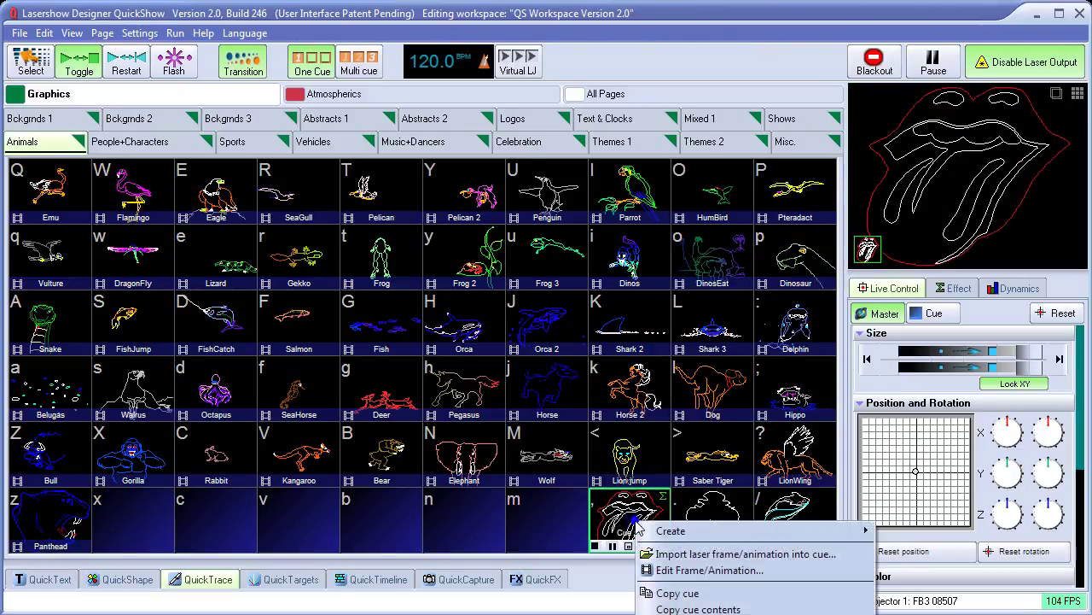
{"action": "left_click", "coordinate": [687, 570]}
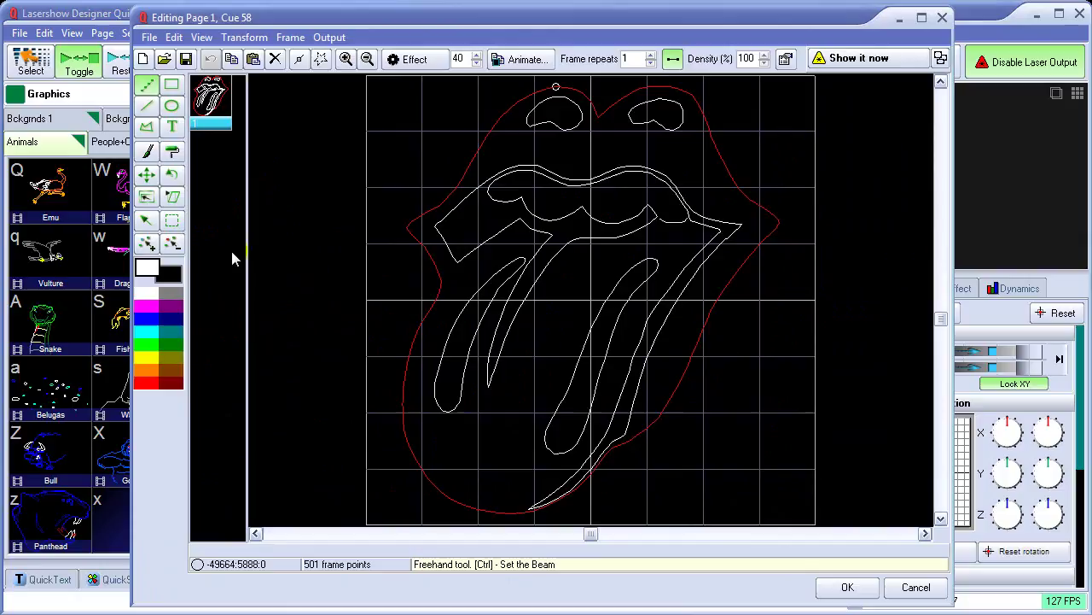
{"action": "left_click", "coordinate": [146, 196]}
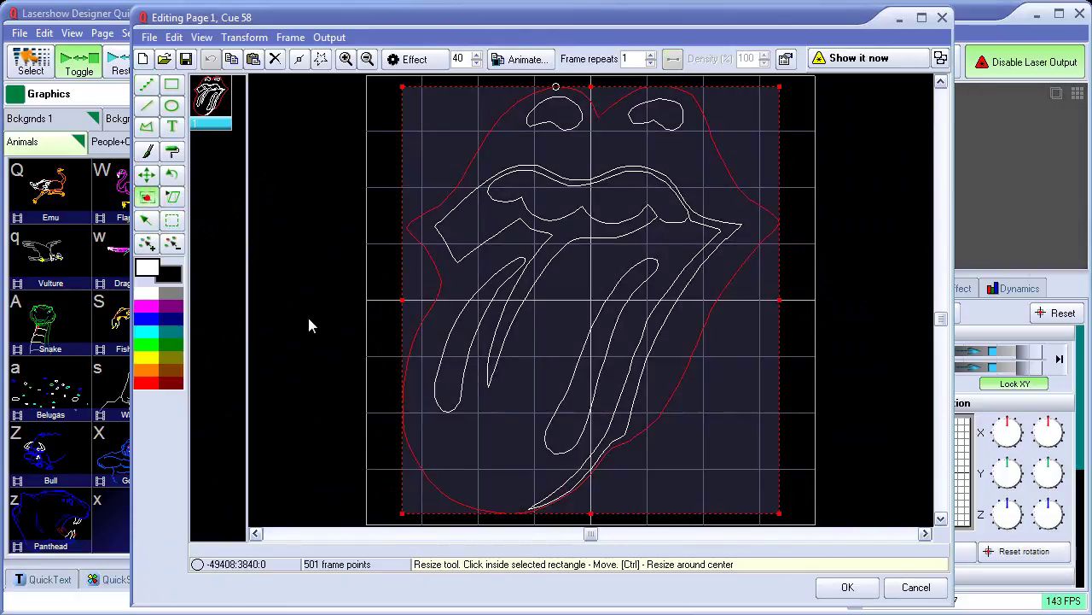
{"action": "left_click_drag", "start_coordinate": [421, 465], "coordinate": [464, 344]}
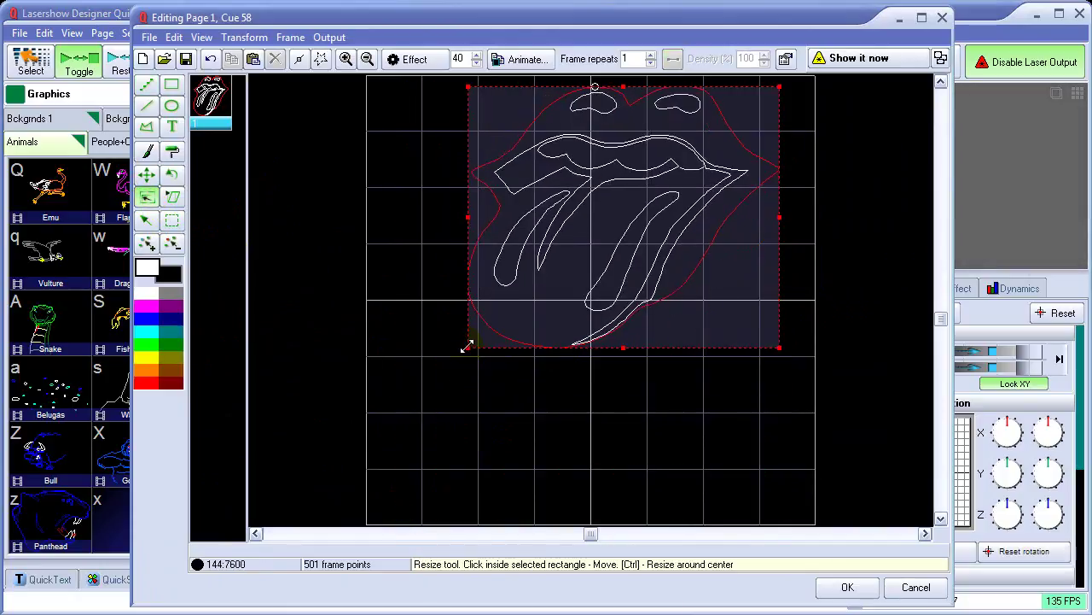
{"action": "left_click_drag", "start_coordinate": [607, 247], "coordinate": [565, 251]}
{"action": "left_click", "coordinate": [172, 126]}
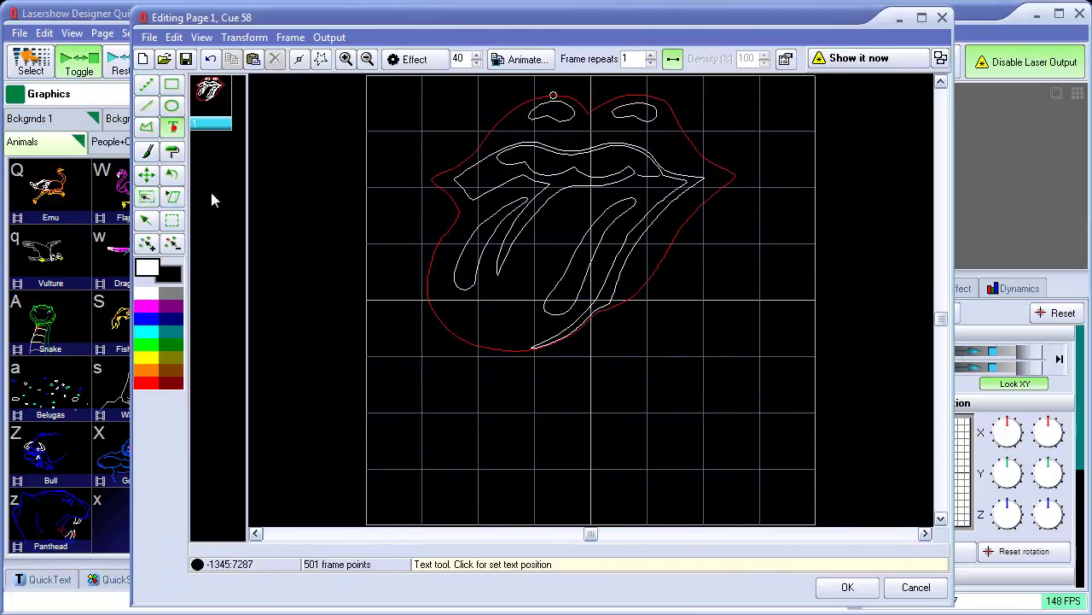
Add 'Rolling Stones' text bottom-centred in Cue 58 with 0.56 horizontal scale
{"action": "left_click", "coordinate": [426, 450]}
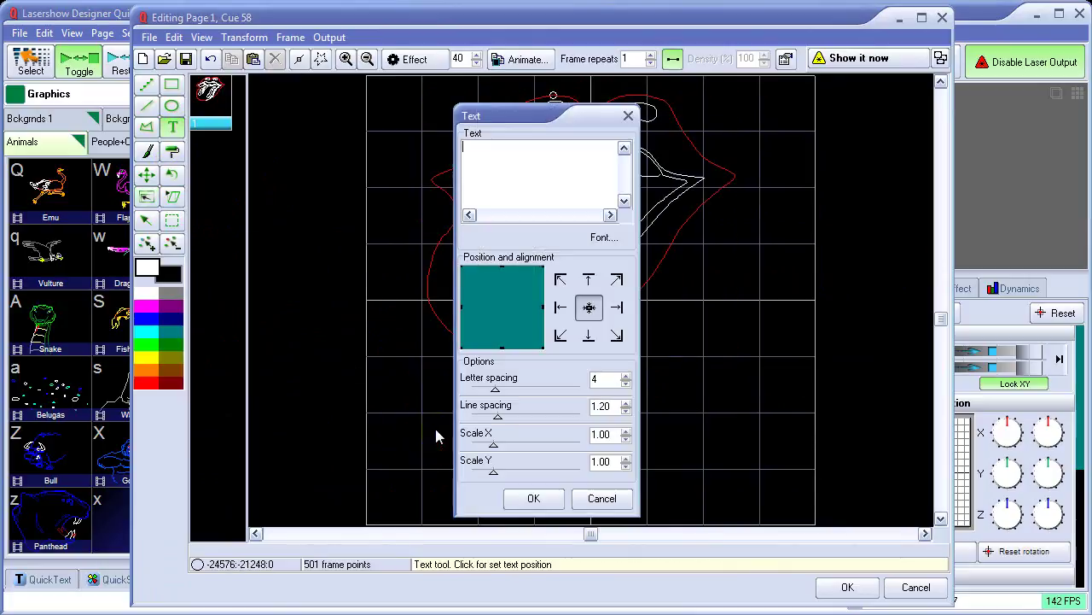
{"action": "type", "text": "Roll"}
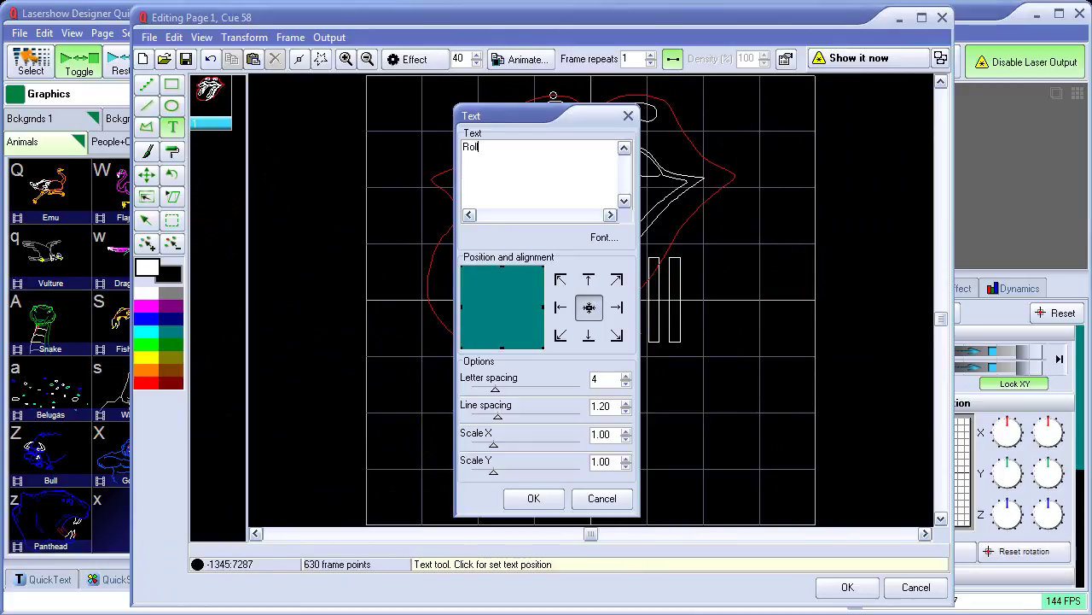
{"action": "type", "text": "ing Stones"}
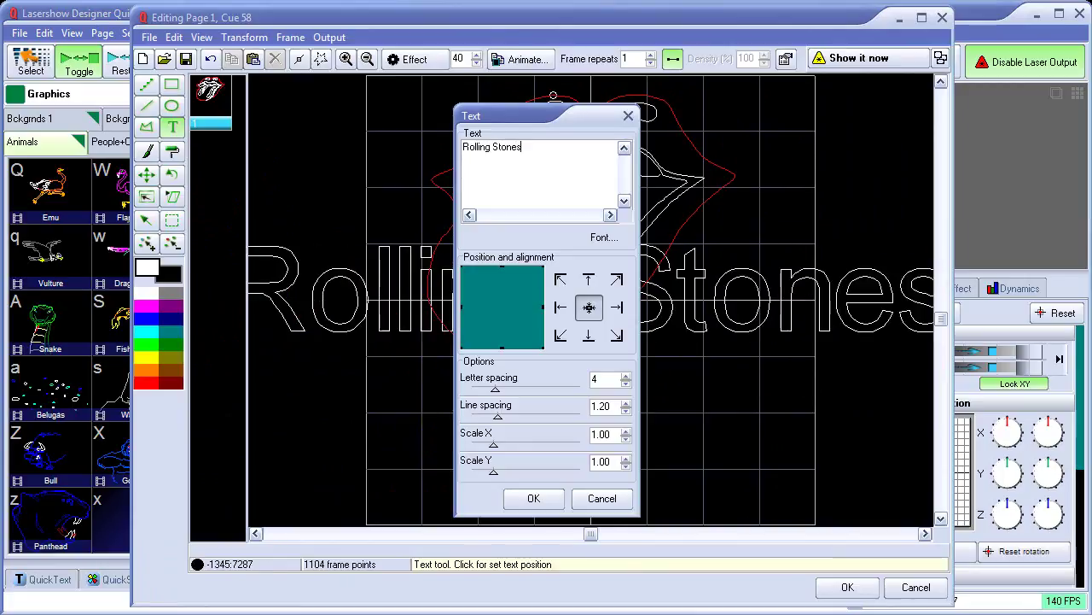
{"action": "left_click", "coordinate": [589, 337]}
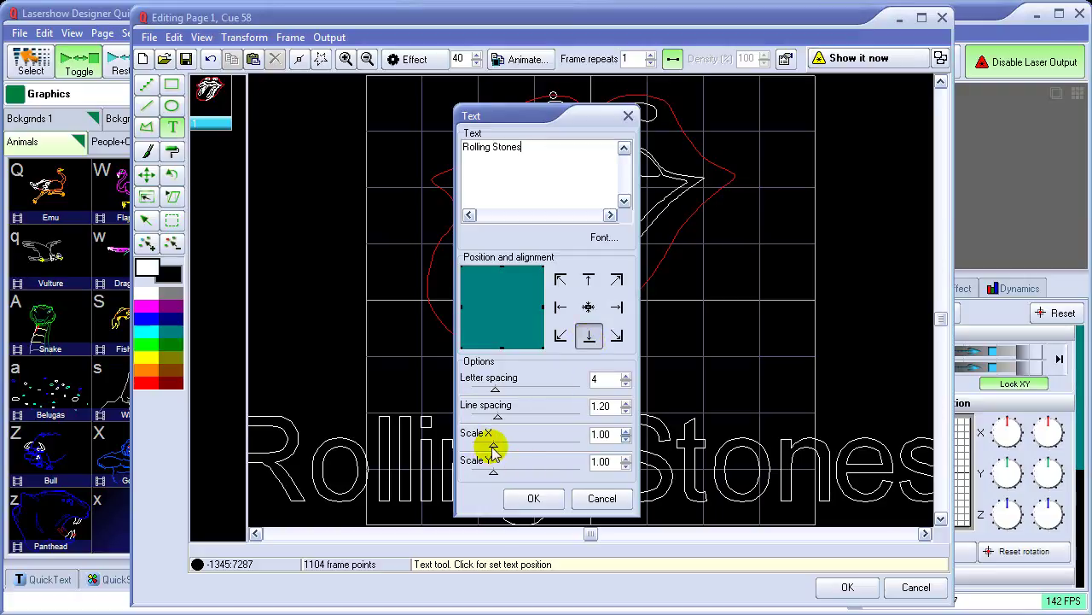
{"action": "left_click_drag", "start_coordinate": [494, 450], "coordinate": [486, 447]}
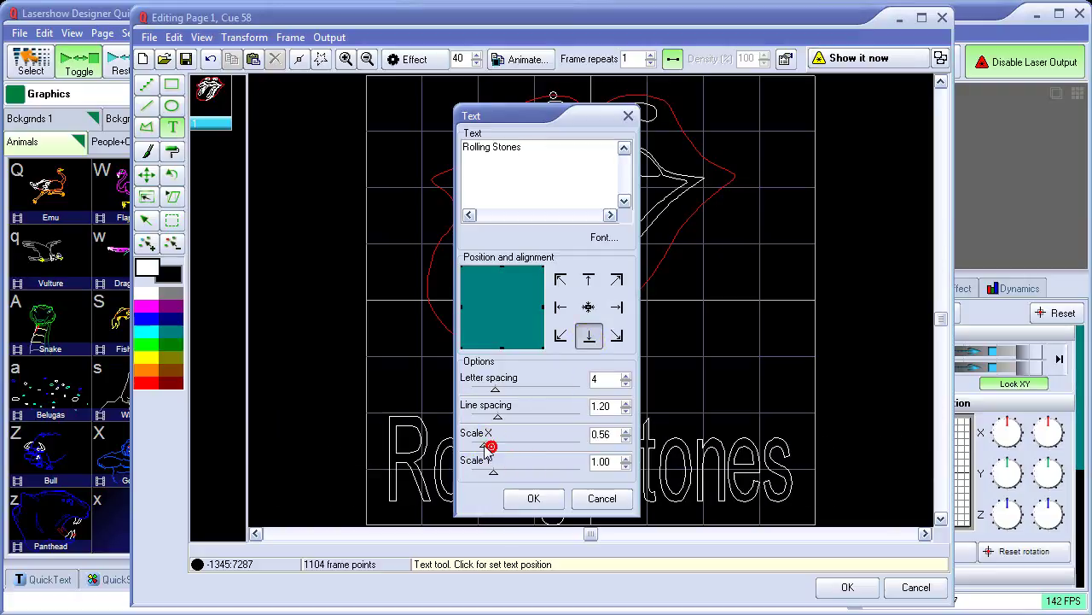
{"action": "left_click", "coordinate": [534, 498]}
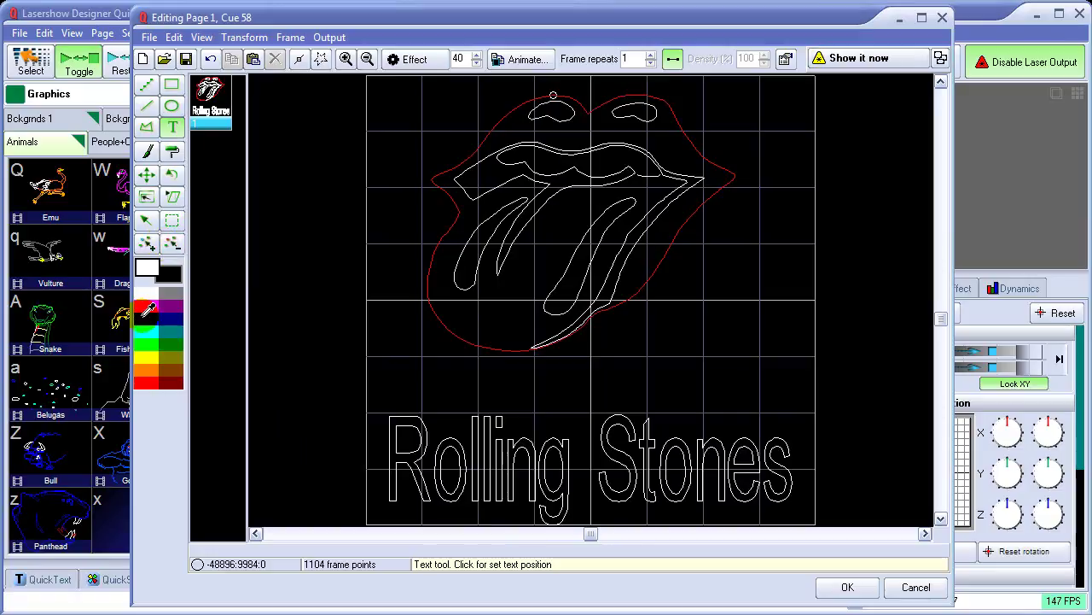
Recolour the Rolling Stones text blue
{"action": "left_click", "coordinate": [145, 317]}
{"action": "left_click", "coordinate": [173, 151]}
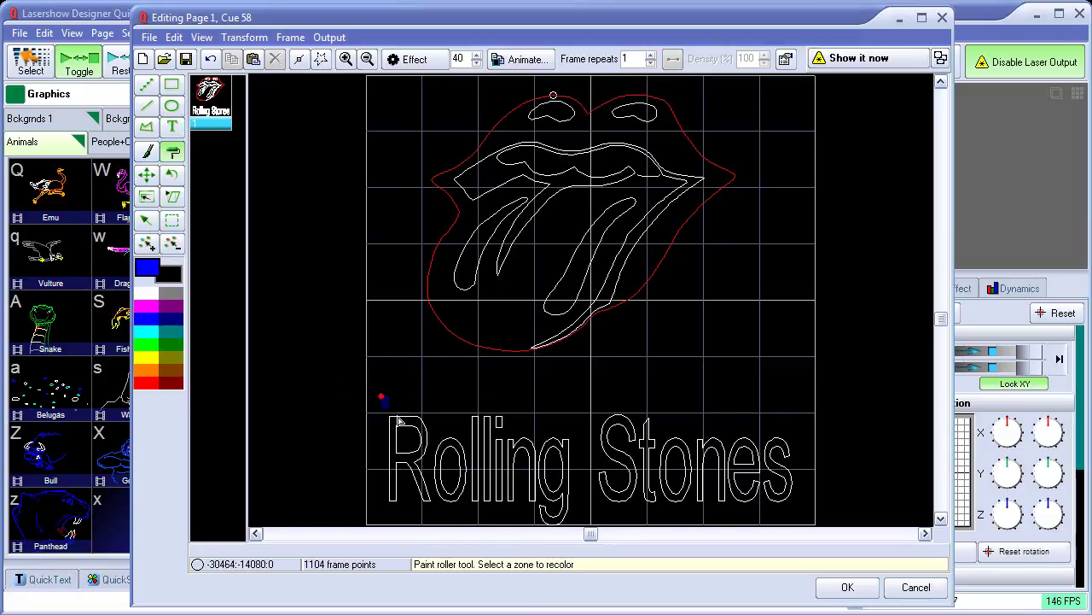
{"action": "left_click_drag", "start_coordinate": [381, 398], "coordinate": [793, 526]}
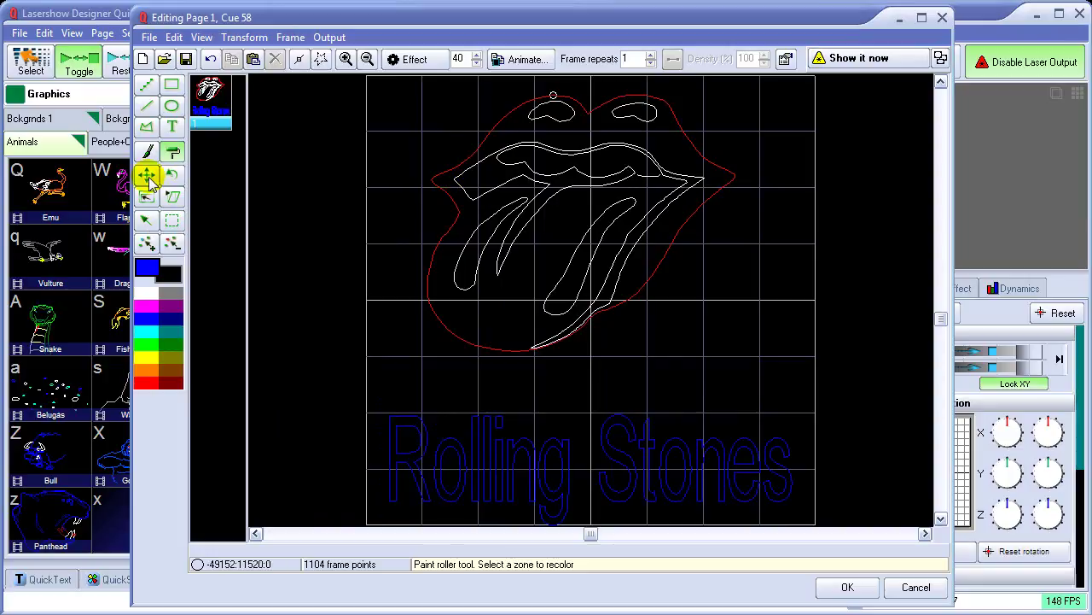
Draw a blue wavy freehand line below the tongue logo's lips
{"action": "left_click", "coordinate": [146, 85]}
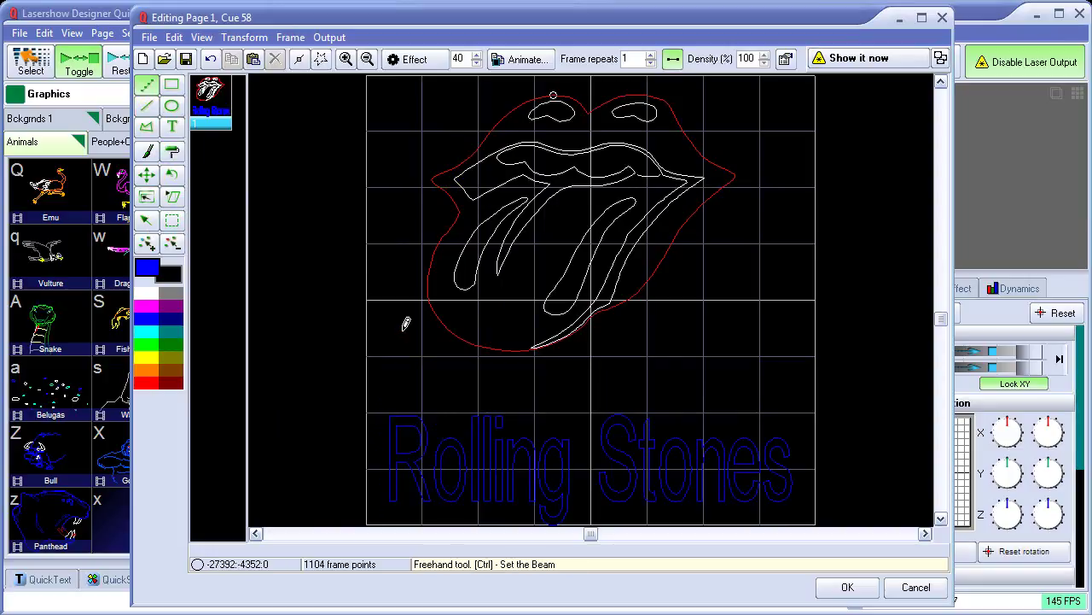
{"action": "mouse_move", "coordinate": [403, 331]}
{"action": "left_mouse_down"}
{"action": "mouse_move", "coordinate": [420, 360]}
{"action": "mouse_move", "coordinate": [570, 382]}
{"action": "mouse_move", "coordinate": [587, 401]}
{"action": "mouse_move", "coordinate": [718, 380]}
{"action": "mouse_move", "coordinate": [740, 336]}
{"action": "left_mouse_up"}
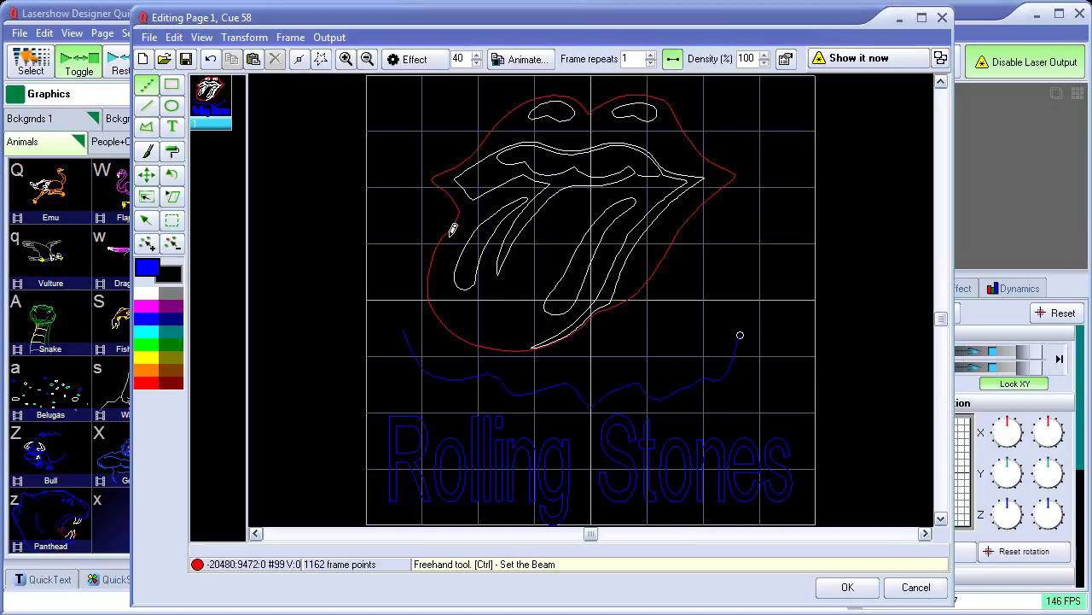
{"action": "left_click", "coordinate": [411, 59]}
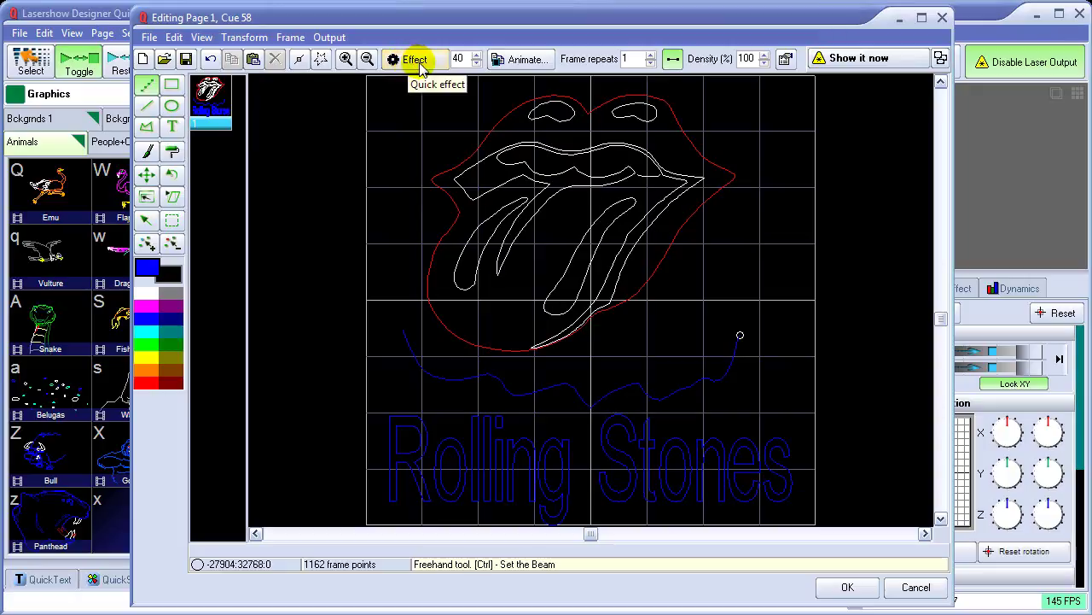
Apply the Write In effect to Cue 58 to generate a build-up animation
{"action": "left_click", "coordinate": [415, 59]}
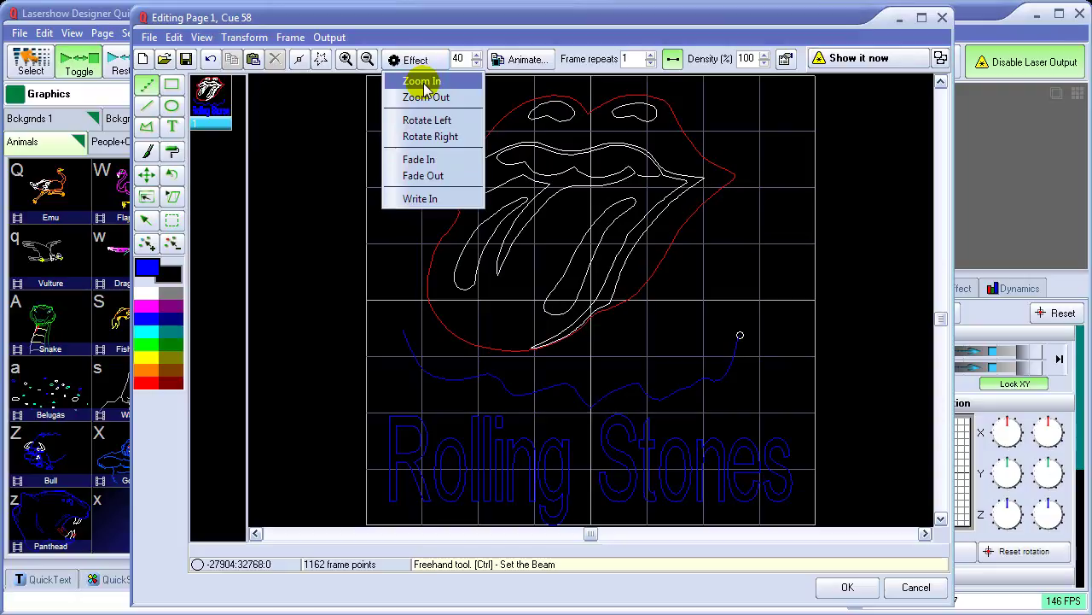
{"action": "left_click", "coordinate": [440, 200]}
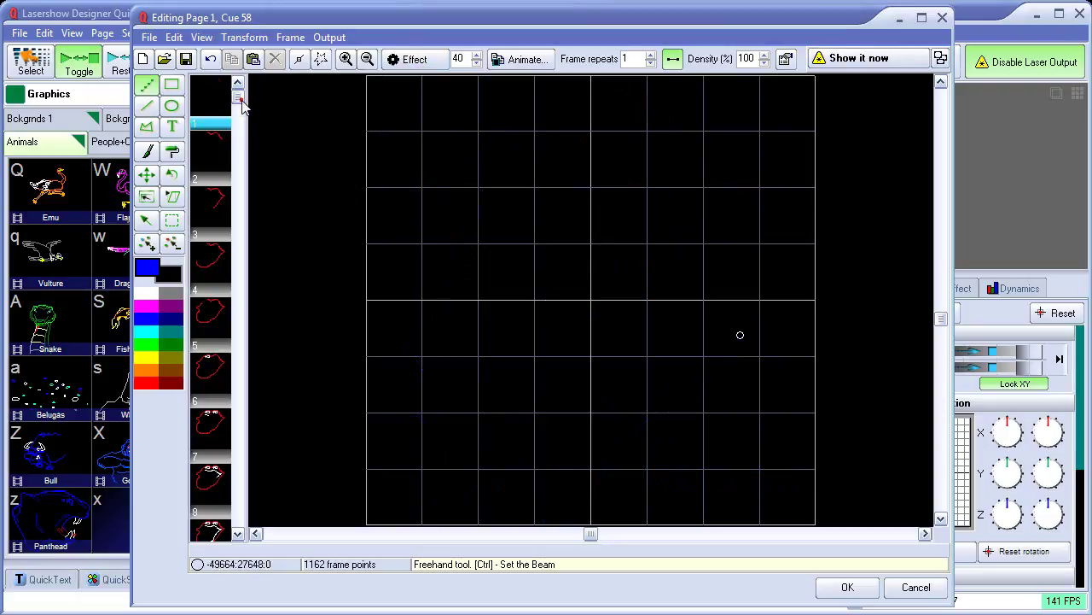
{"action": "mouse_move", "coordinate": [242, 102]}
{"action": "left_mouse_down"}
{"action": "mouse_move", "coordinate": [239, 177]}
{"action": "mouse_move", "coordinate": [213, 205]}
{"action": "mouse_move", "coordinate": [216, 439]}
{"action": "left_mouse_up"}
{"action": "left_click_drag", "start_coordinate": [211, 481], "coordinate": [212, 478]}
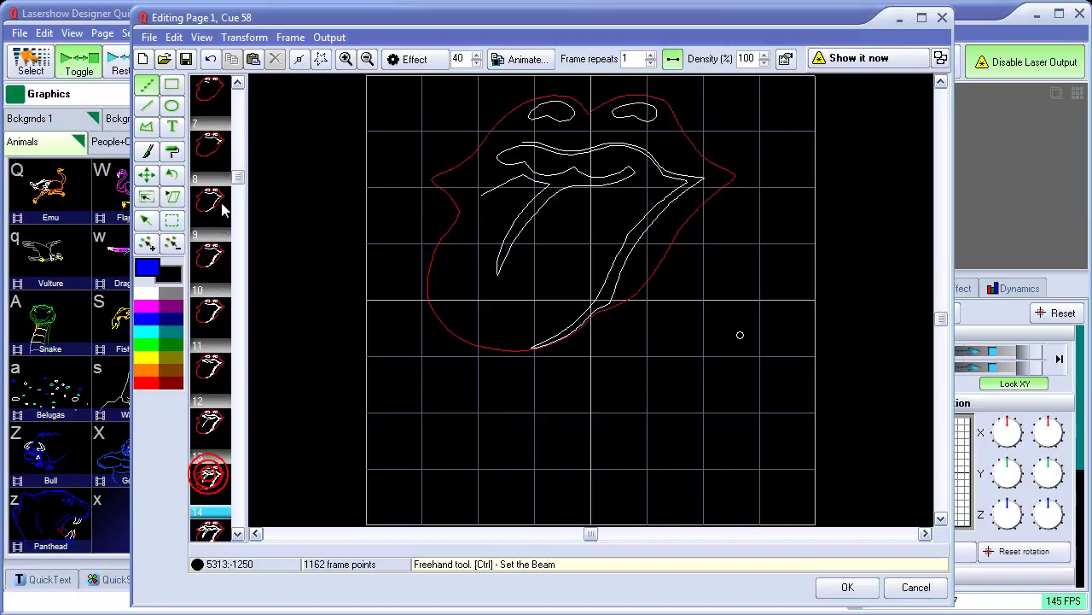
{"action": "mouse_move", "coordinate": [236, 175]}
{"action": "left_mouse_down"}
{"action": "mouse_move", "coordinate": [243, 294]}
{"action": "mouse_move", "coordinate": [229, 331]}
{"action": "left_mouse_up"}
Check animation frames 23, 26 and 36, then accept and close the editor
{"action": "left_click", "coordinate": [213, 401]}
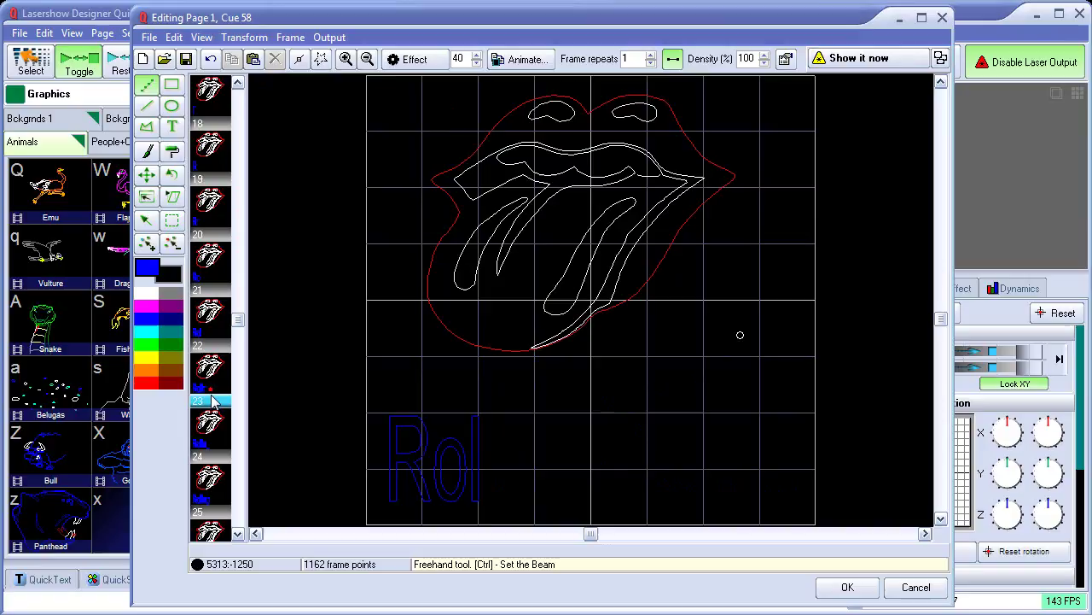
{"action": "left_click", "coordinate": [226, 474]}
{"action": "left_click", "coordinate": [213, 533]}
{"action": "scroll", "coordinate": [239, 341], "scroll_direction": "down", "scroll_amount": 2}
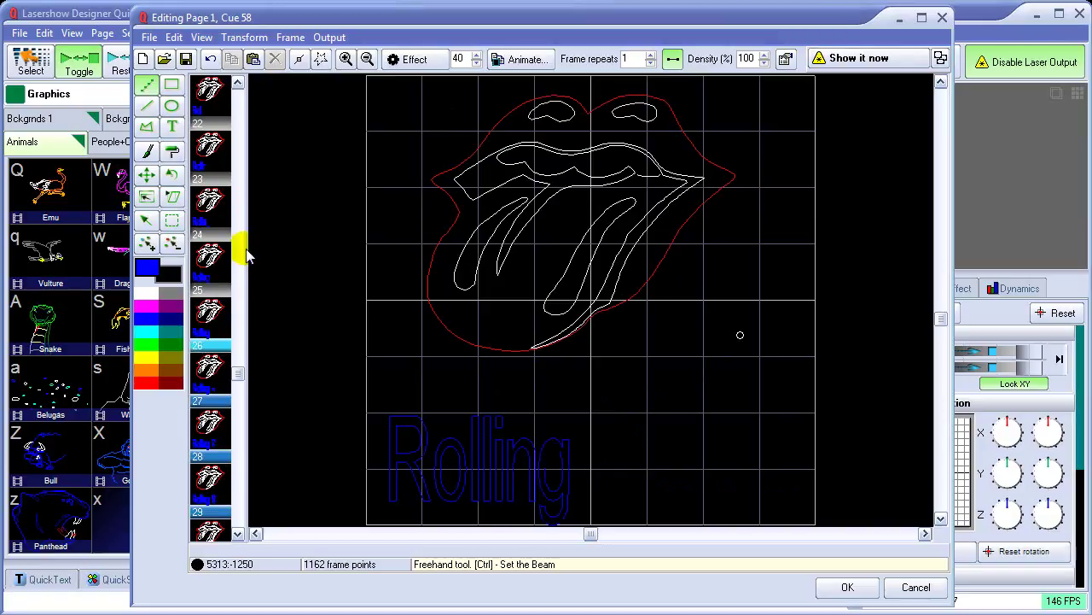
{"action": "left_click_drag", "start_coordinate": [239, 381], "coordinate": [227, 469]}
{"action": "left_click", "coordinate": [225, 471]}
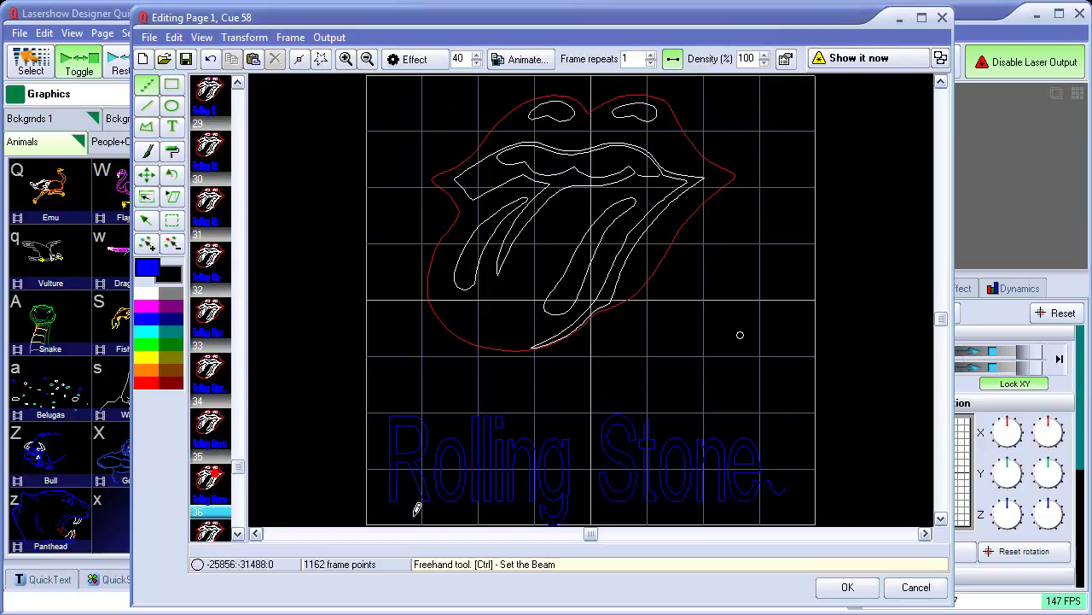
{"action": "left_click", "coordinate": [848, 587]}
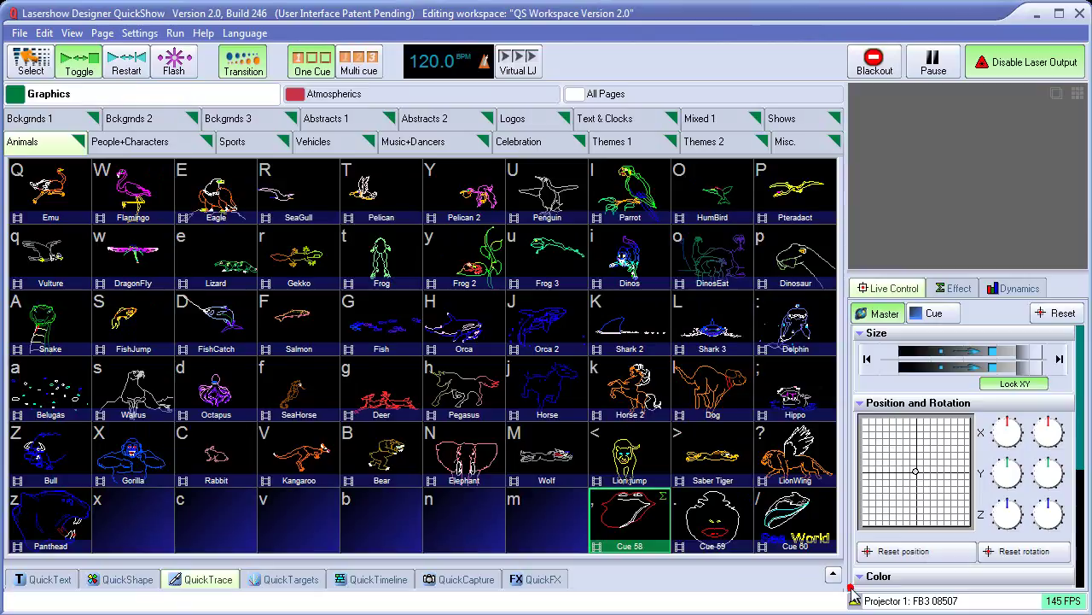
{"action": "left_click", "coordinate": [653, 530]}
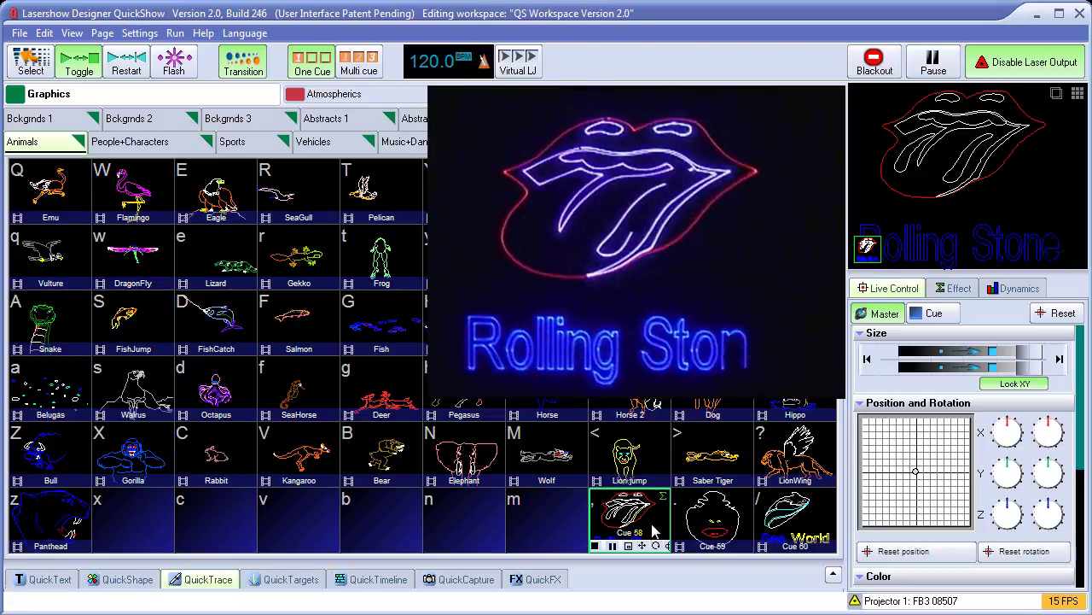
{"action": "left_click", "coordinate": [203, 580]}
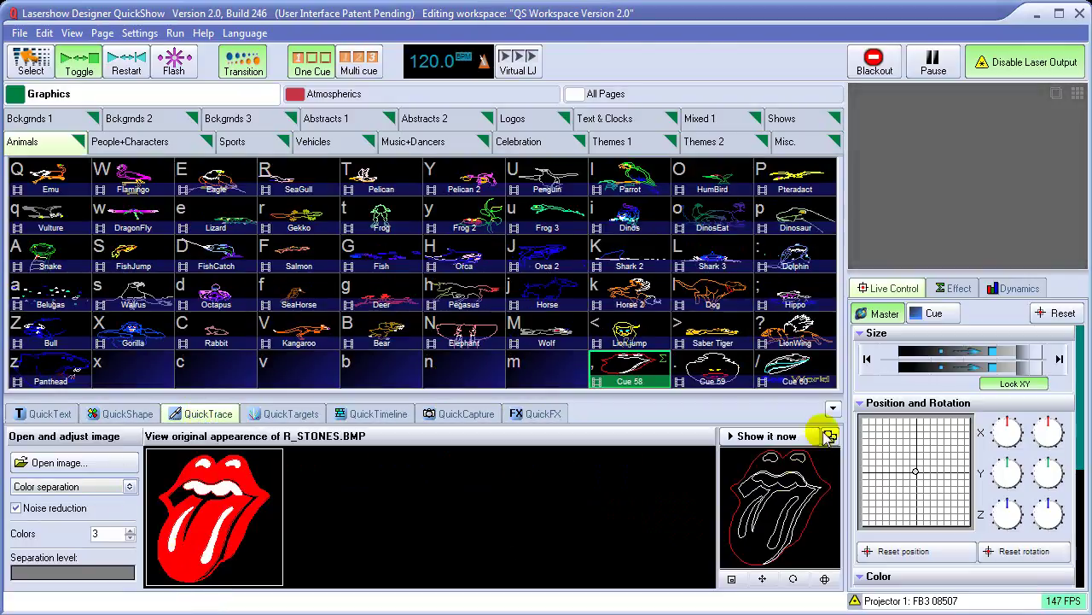
{"action": "left_click", "coordinate": [833, 410]}
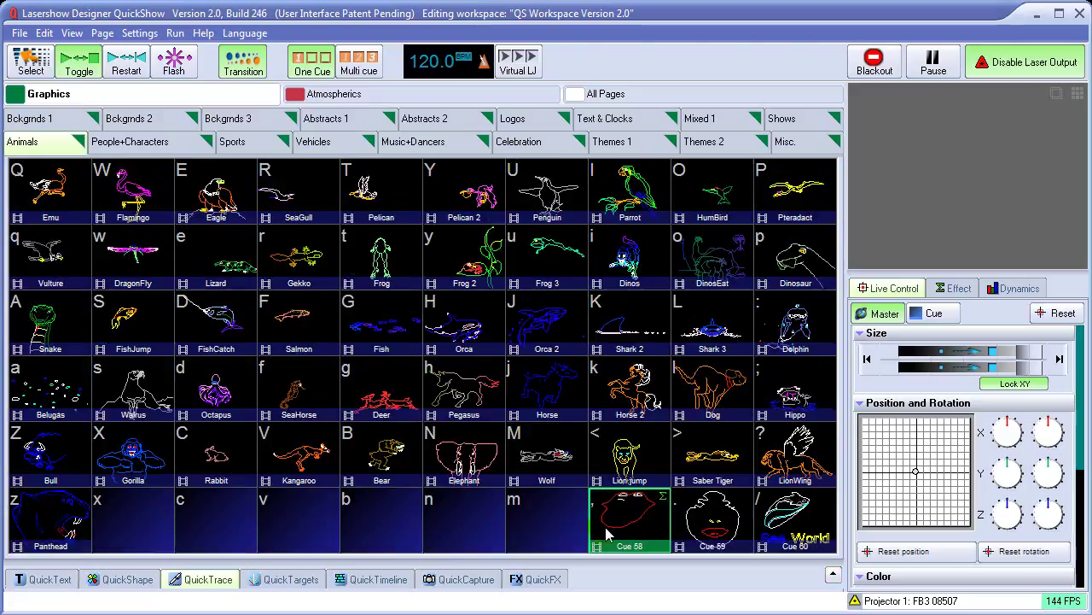